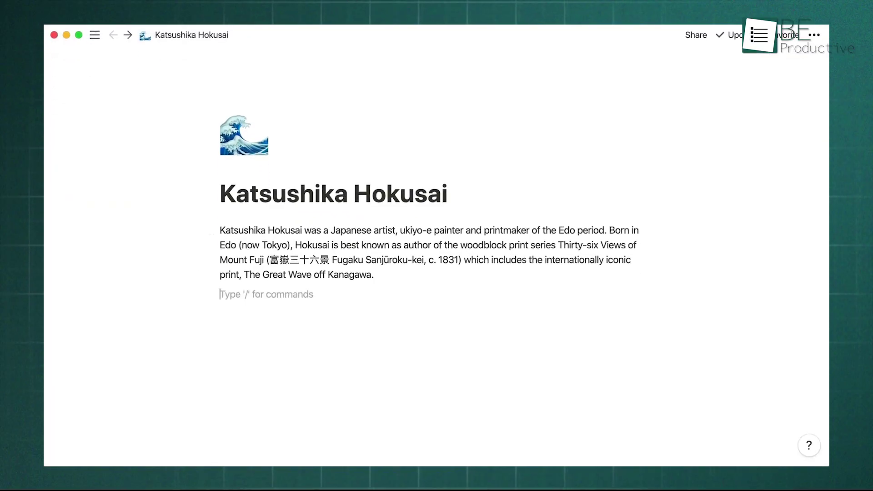
Step: Insert a lightbulb callout reading 'Important!' under the 'Inspiring quote!' line
{"action": "type", "text": "/"}
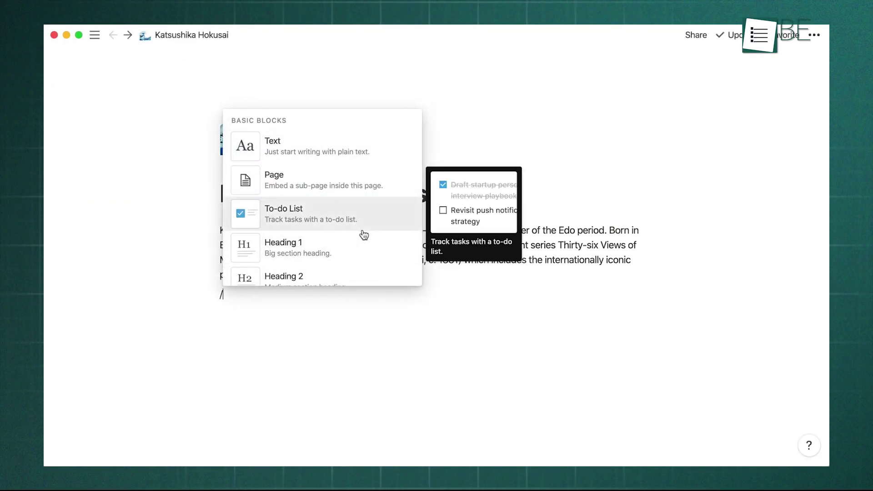
{"action": "scroll", "coordinate": [364, 234], "scroll_direction": "down", "scroll_amount": 5}
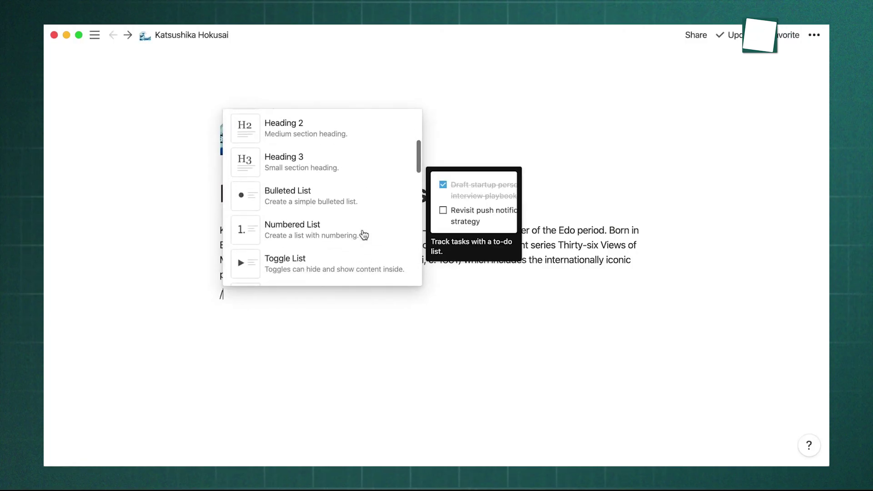
{"action": "scroll", "coordinate": [363, 235], "scroll_direction": "down", "scroll_amount": 5}
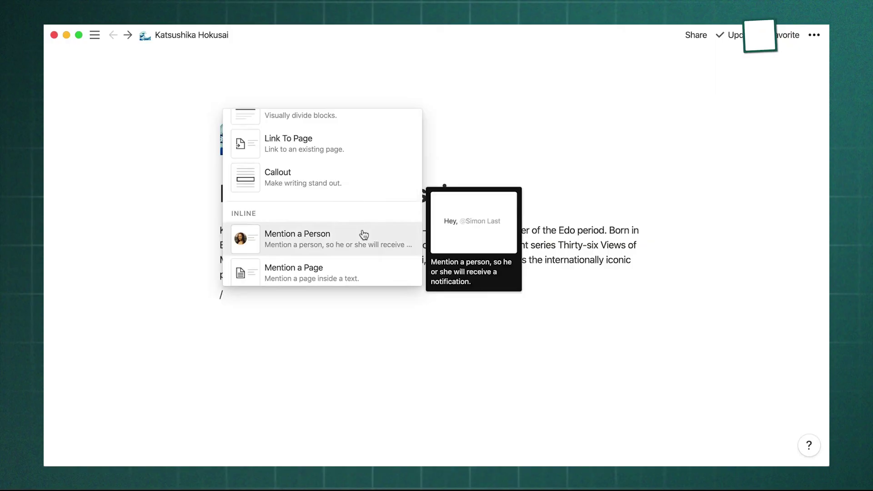
{"action": "scroll", "coordinate": [363, 234], "scroll_direction": "up", "scroll_amount": 10}
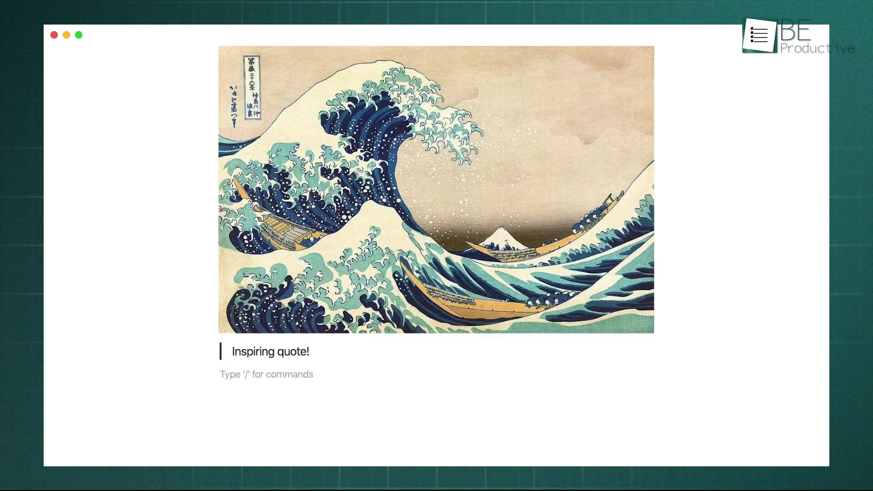
{"action": "type", "text": "/callout"}
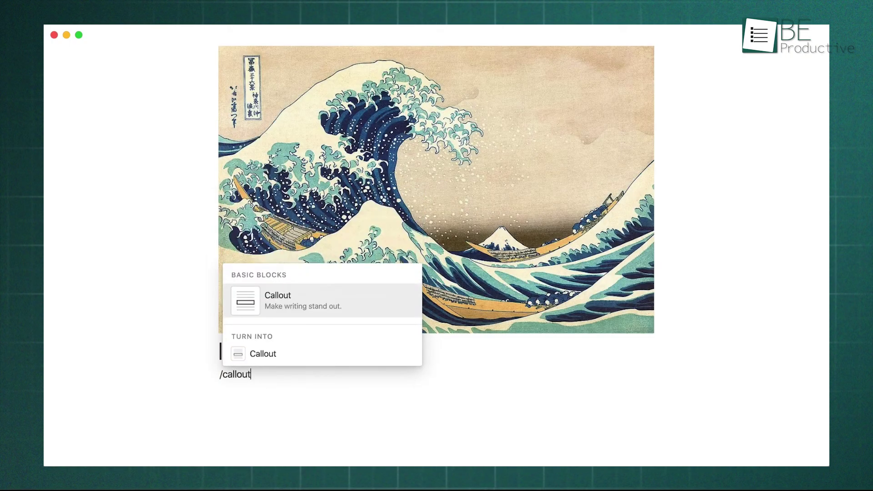
{"action": "key", "text": "Return"}
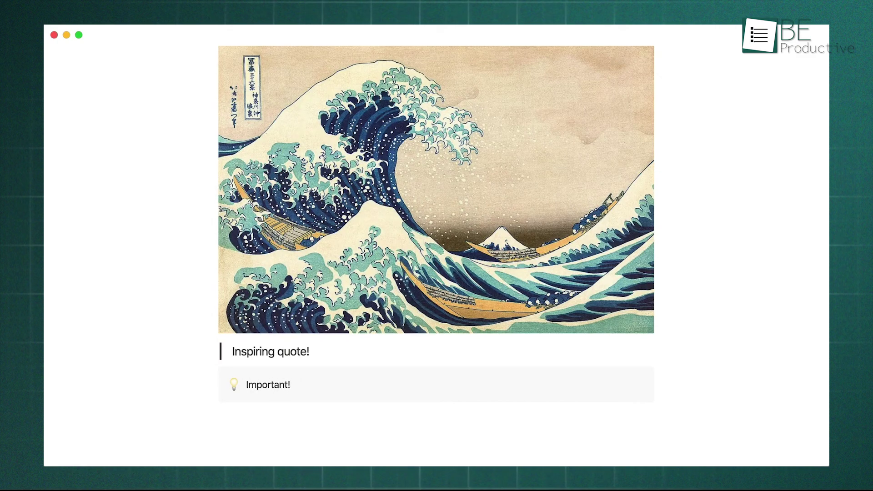
{"action": "key", "text": "Return"}
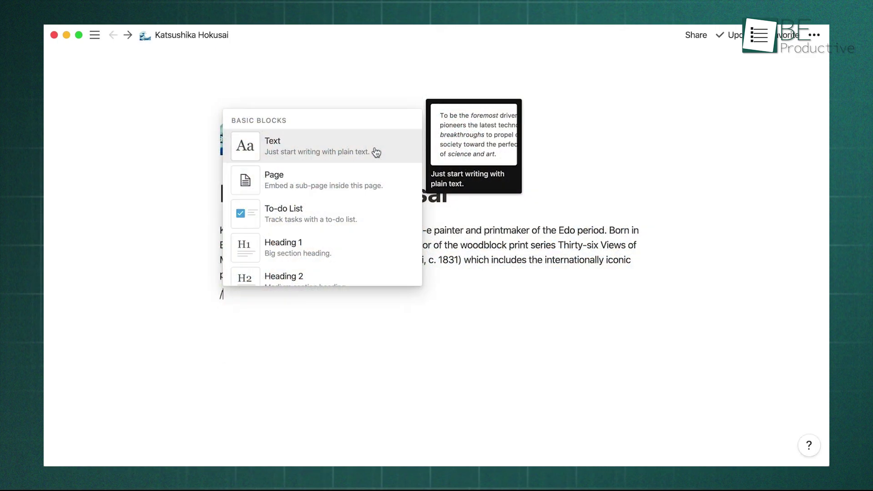
Step: Embed the Great Wave image from its pasted web link below the biography
{"action": "type", "text": "image"}
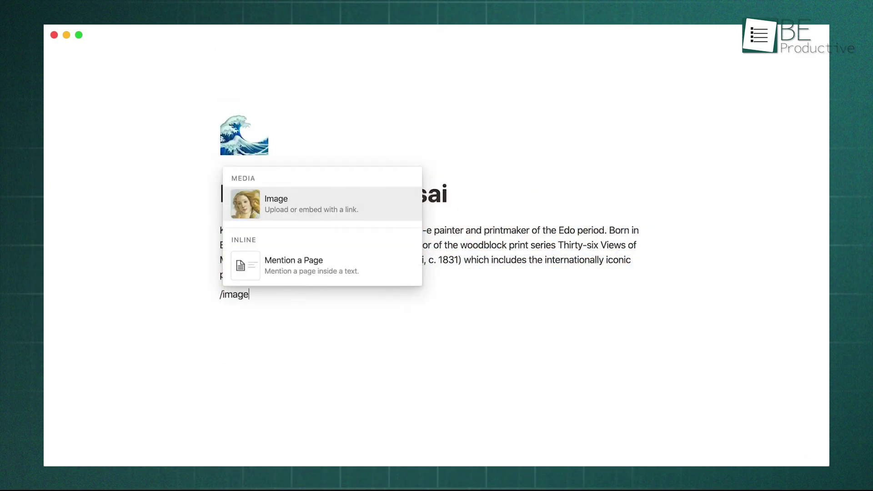
{"action": "key", "text": "Return"}
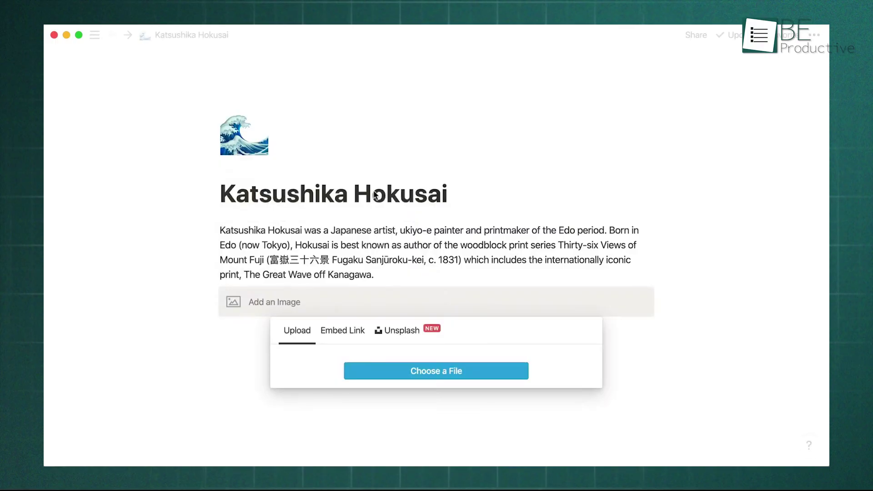
{"action": "left_click", "coordinate": [363, 332]}
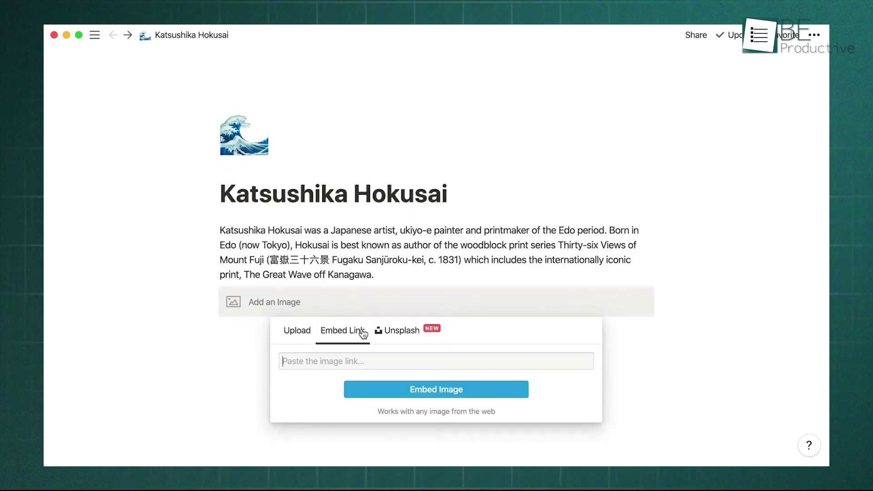
{"action": "type", "text": "https://www.imageconscious.com/wp-content/uploads/product_images/H1102D.jpg"}
{"action": "key", "text": "Return"}
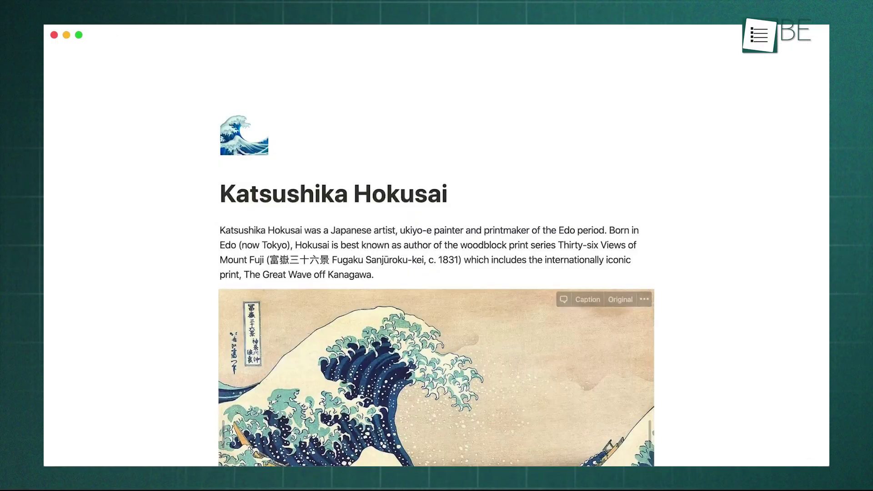
Step: Add a web bookmark card for the Great Wave image's address below the callout
{"action": "left_click", "coordinate": [410, 277]}
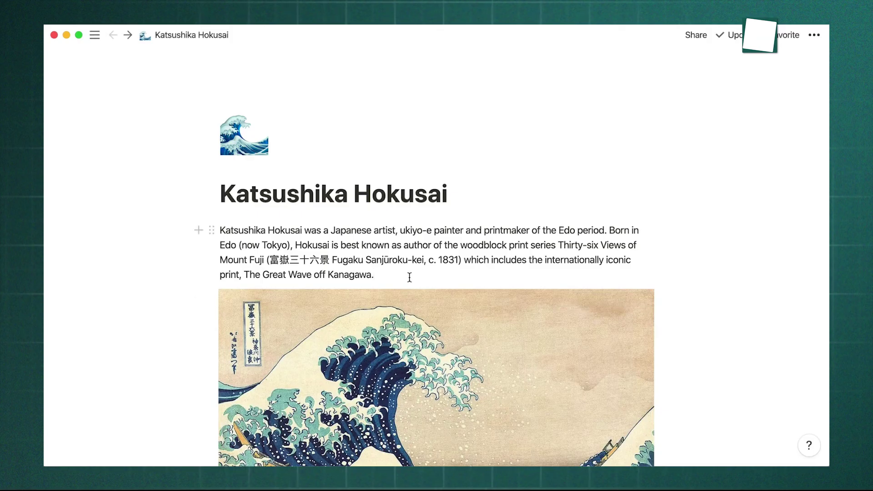
{"action": "key", "text": "Down"}
{"action": "key", "text": "Down"}
{"action": "key", "text": "Down"}
{"action": "key", "text": "Down"}
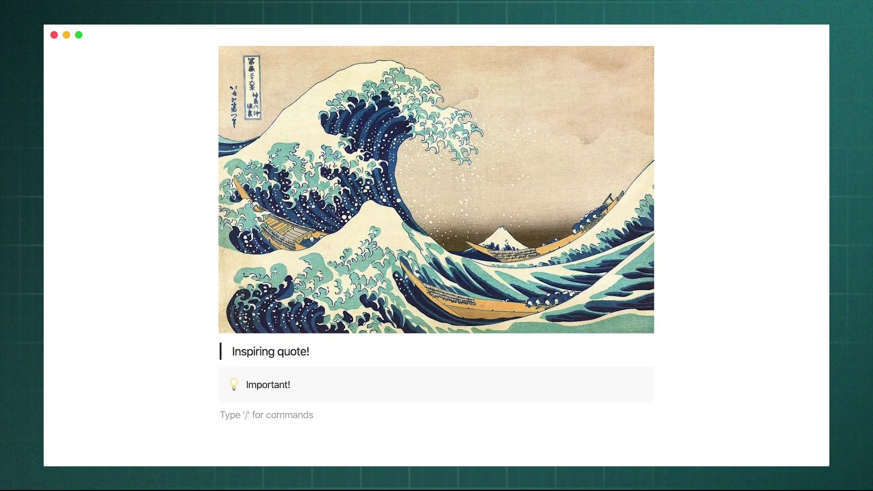
{"action": "type", "text": "/web"}
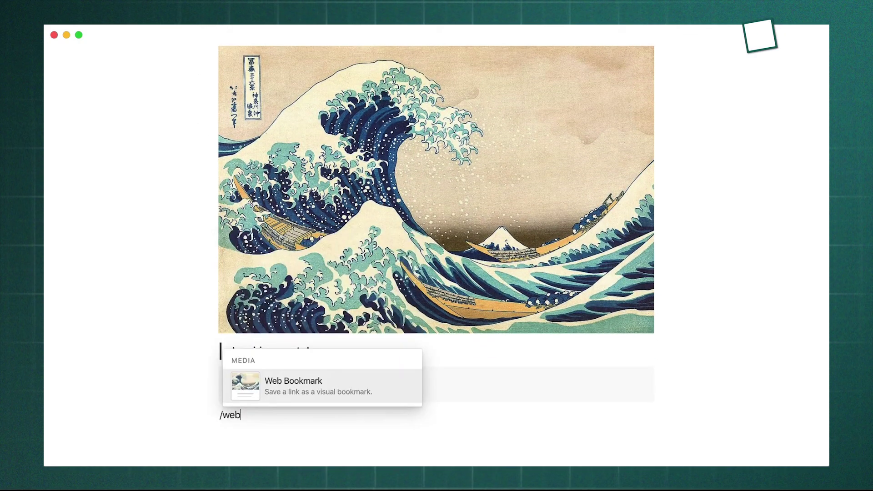
{"action": "key", "text": "Return"}
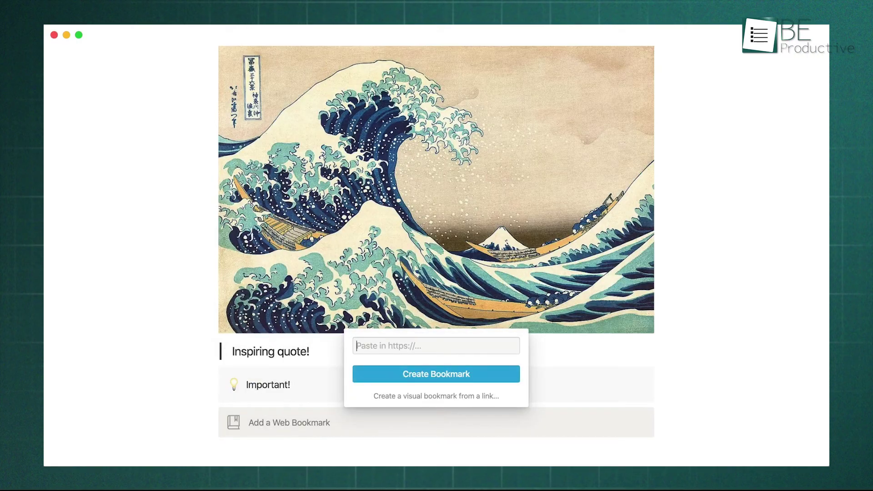
{"action": "key", "text": "Return"}
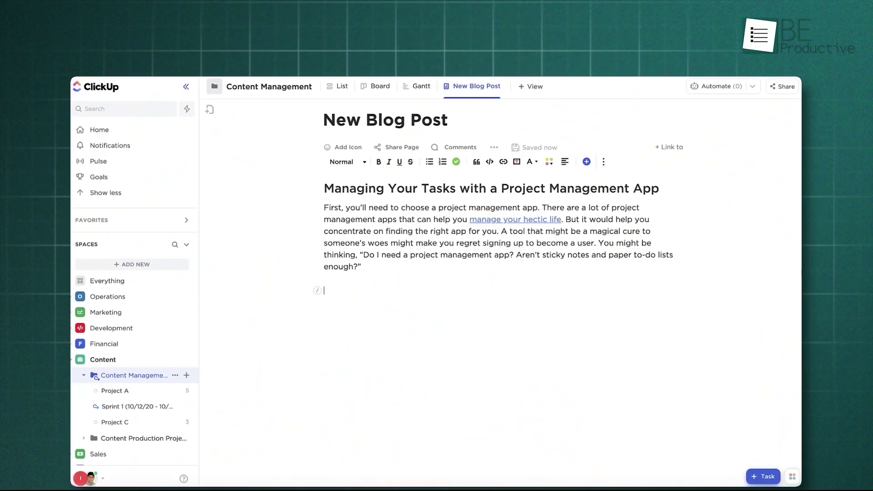
Step: Embed the calendar-view Google Slides link in the New Blog Post doc using /emb
{"action": "type", "text": "/emb"}
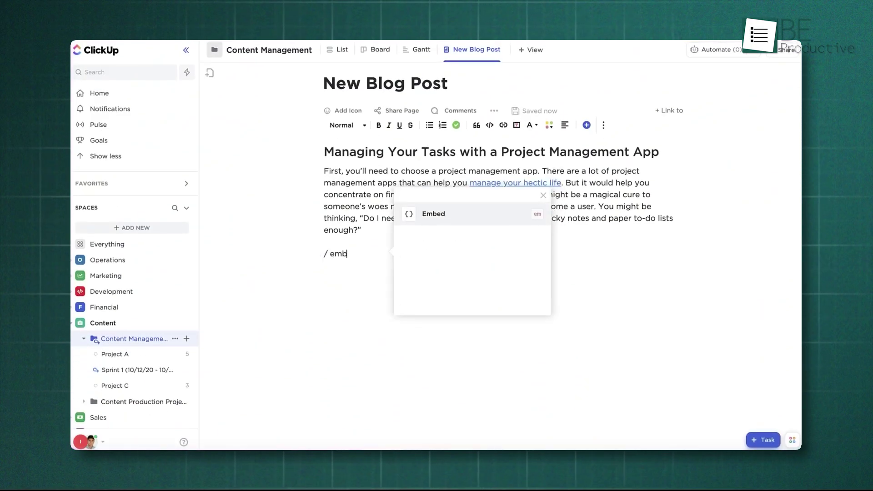
{"action": "key", "text": "Return"}
{"action": "key", "text": "ctrl+v"}
{"action": "key", "text": "Return"}
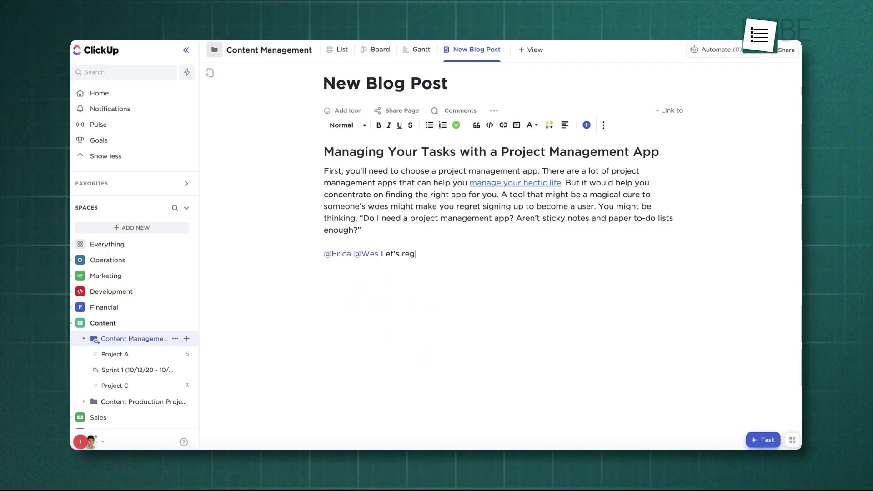
Step: Finish the regroup note, then open the Portfolio of Projects' Project Manager Dashboard via All Projects and Weekly Updates
{"action": "type", "text": "roup o"}
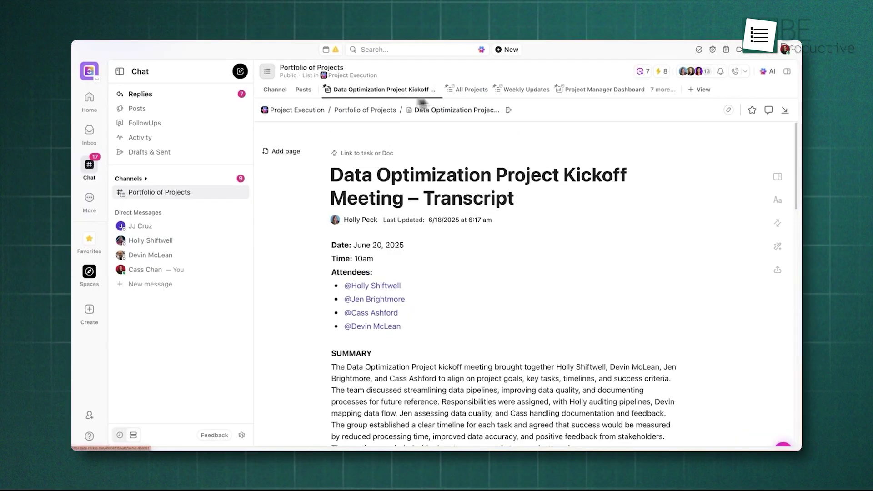
{"action": "left_click", "coordinate": [464, 94]}
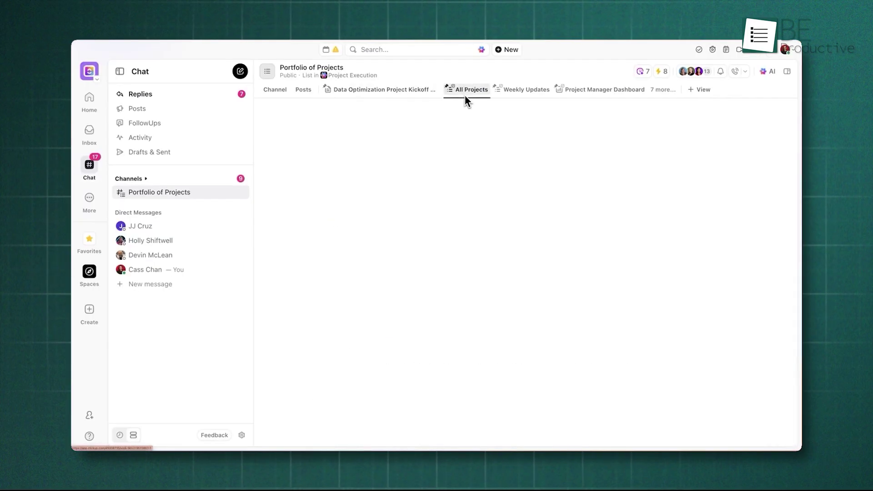
{"action": "left_click", "coordinate": [518, 93]}
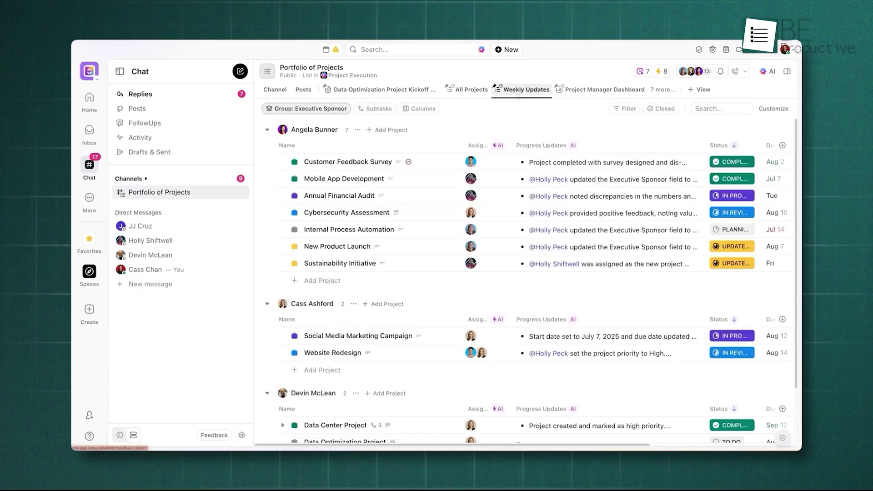
{"action": "left_click", "coordinate": [589, 91]}
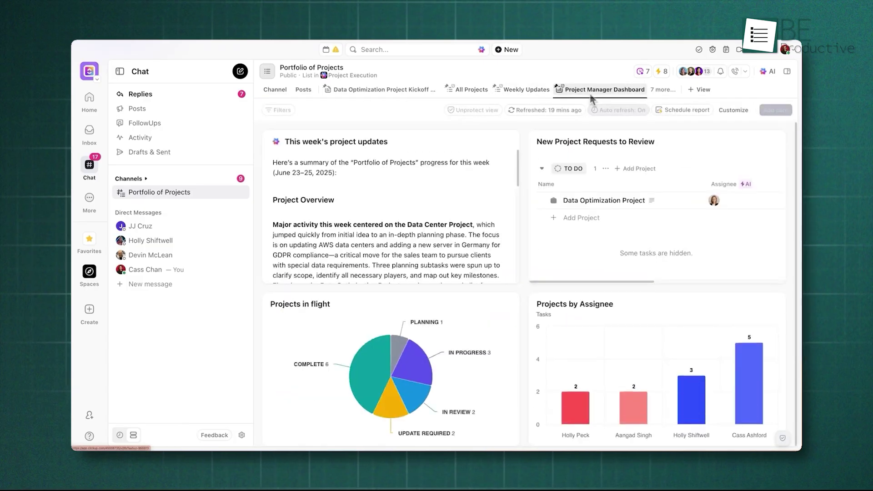
{"action": "scroll", "coordinate": [505, 179], "scroll_direction": "down", "scroll_amount": 10}
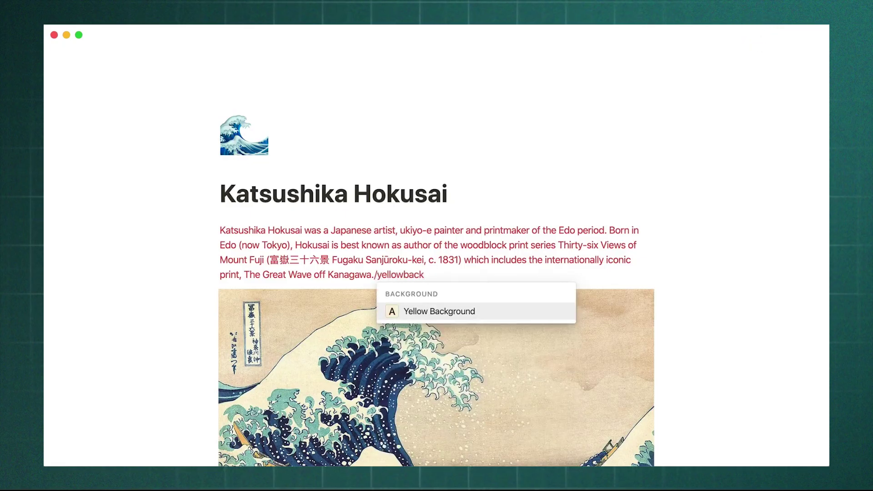
Step: Apply Yellow Background to the Hokusai biography paragraph with /yellowback
{"action": "key", "text": "Return"}
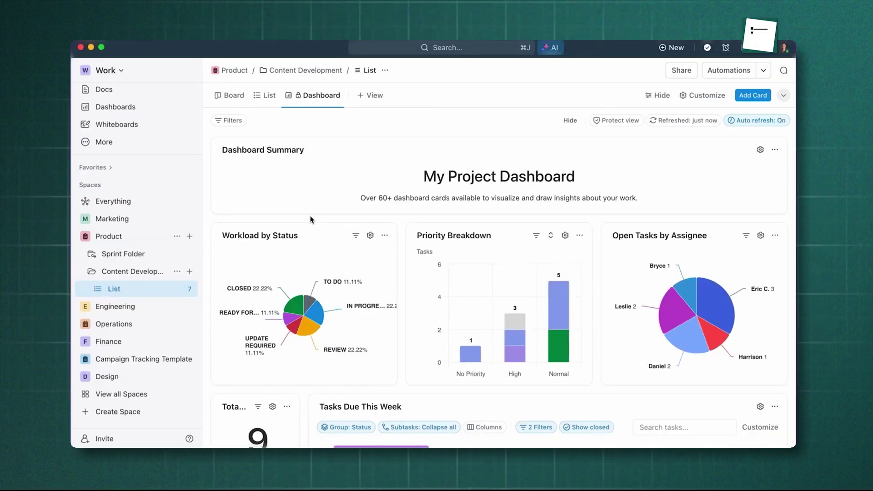
{"action": "scroll", "coordinate": [310, 220], "scroll_direction": "down", "scroll_amount": 5}
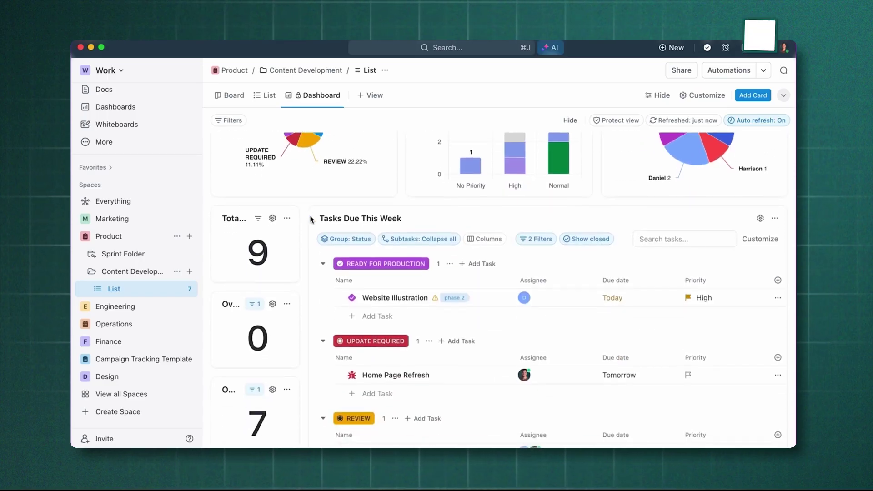
{"action": "scroll", "coordinate": [310, 220], "scroll_direction": "down", "scroll_amount": 7}
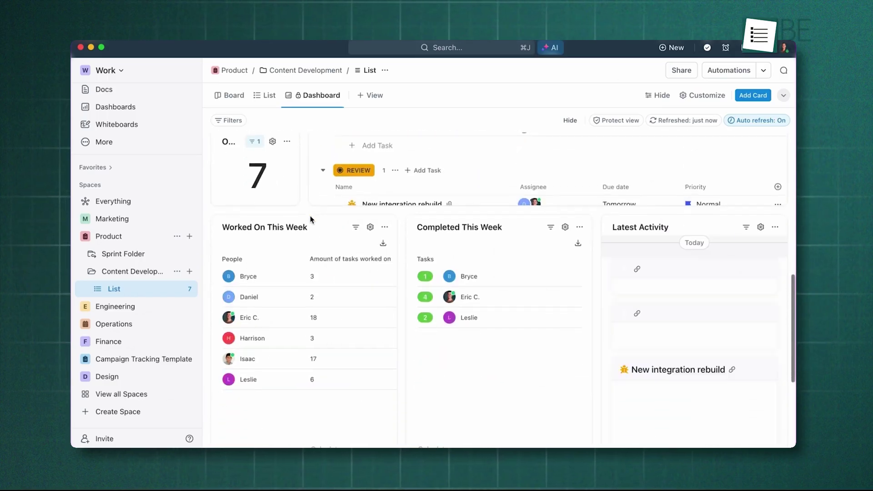
{"action": "left_click", "coordinate": [671, 219]}
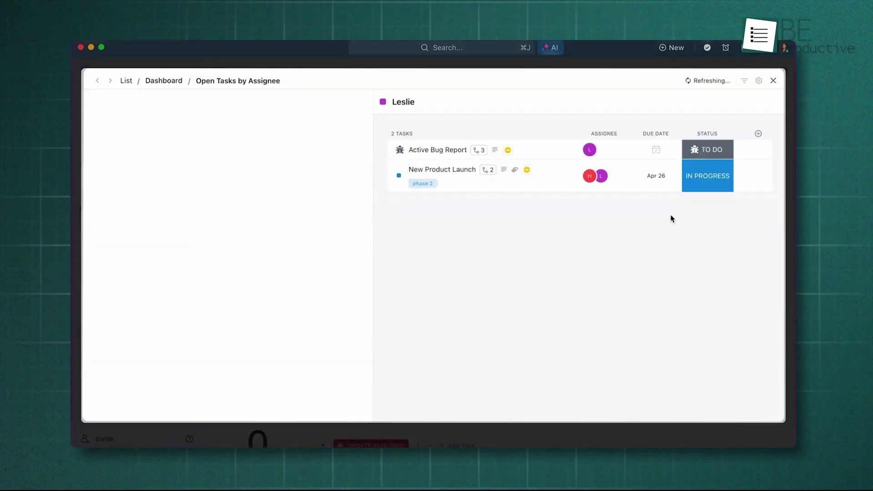
{"action": "left_click", "coordinate": [297, 225]}
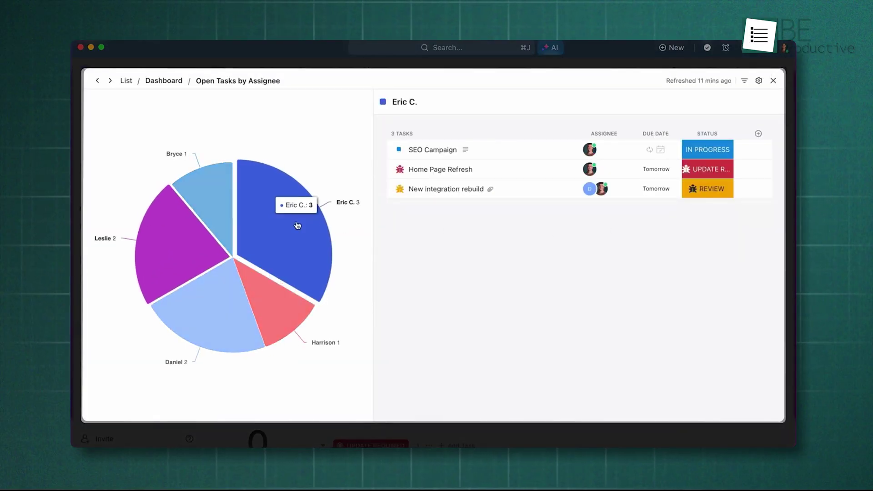
{"action": "left_click", "coordinate": [279, 288]}
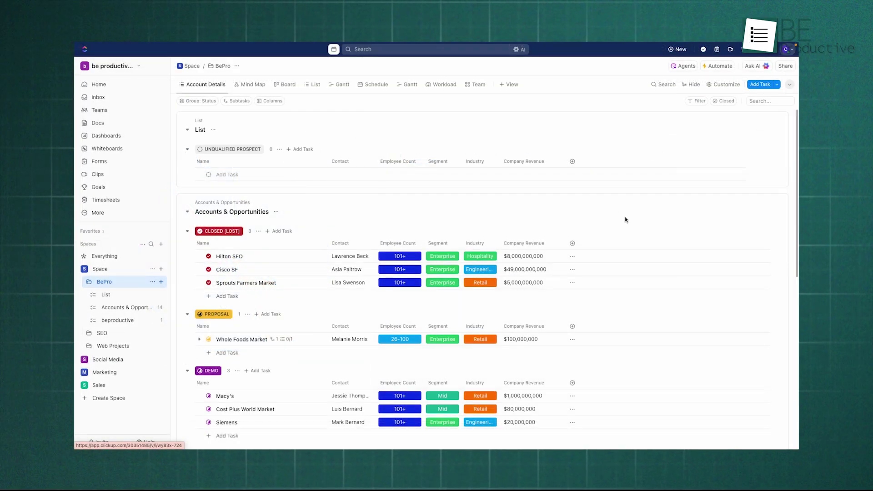
Step: Browse the view types, then switch the BePro folder through Board, Gantt, Workload and Team views
{"action": "left_click", "coordinate": [508, 85]}
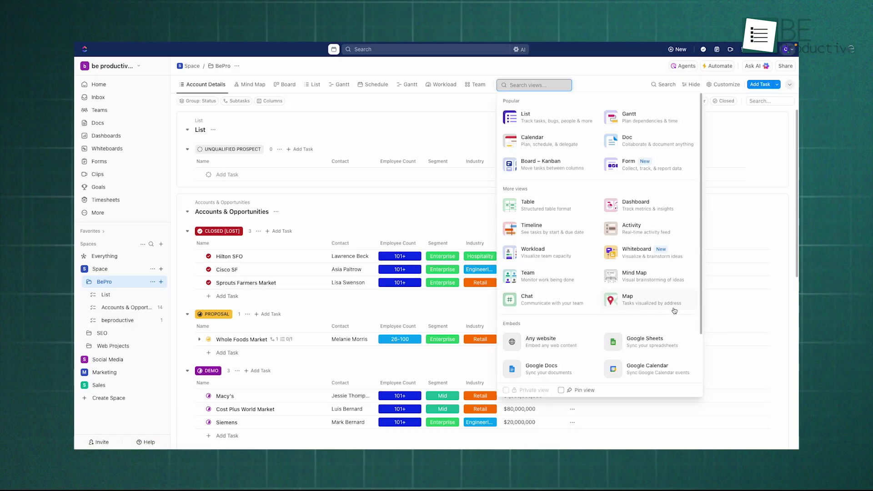
{"action": "left_click", "coordinate": [382, 141]}
{"action": "left_click", "coordinate": [274, 87]}
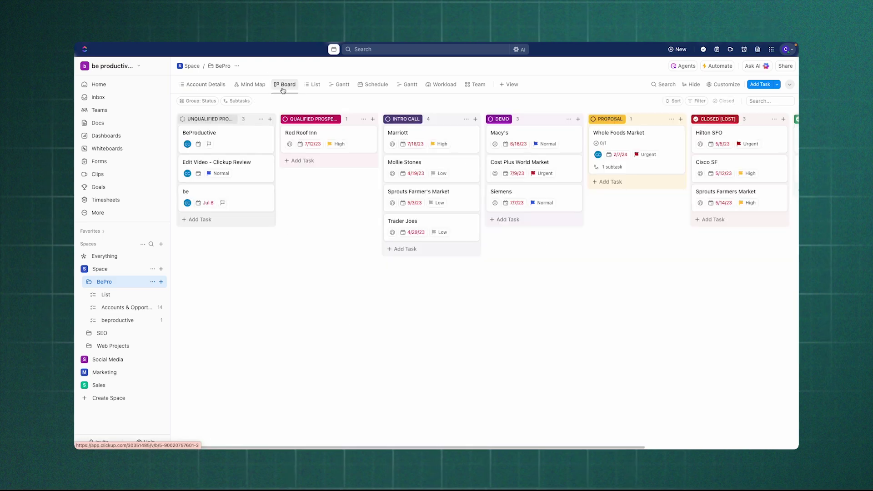
{"action": "left_click", "coordinate": [346, 88]}
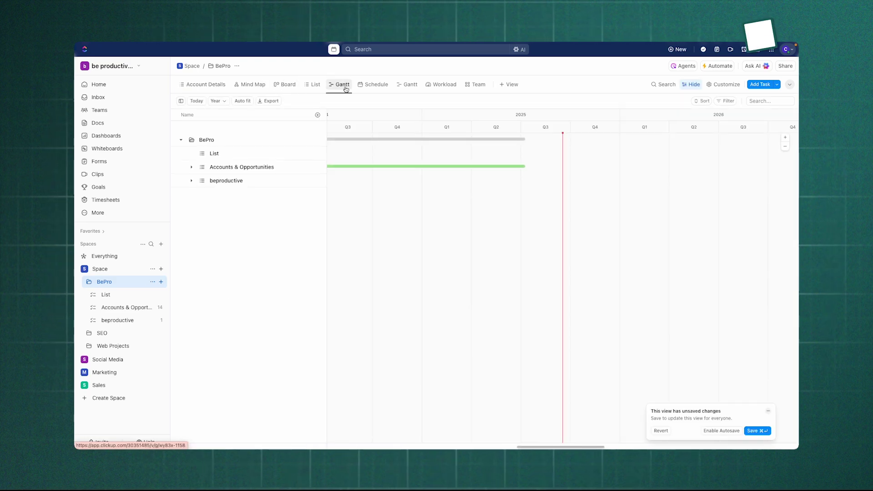
{"action": "left_click", "coordinate": [438, 86]}
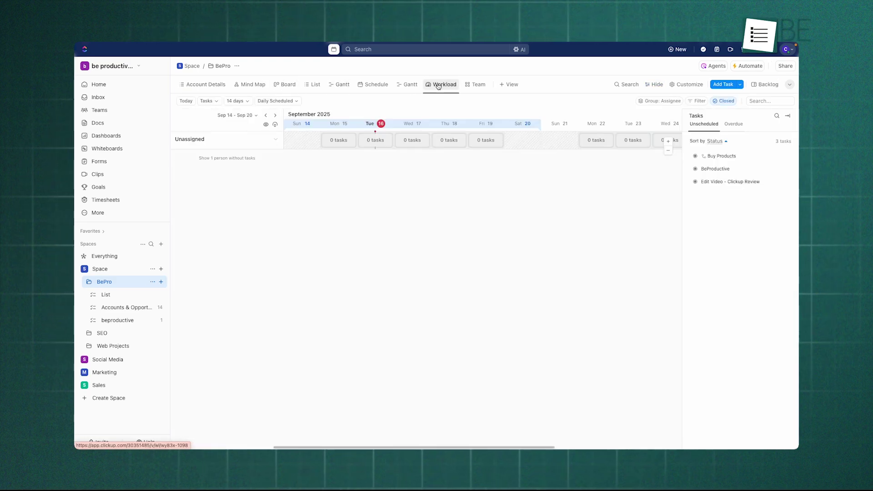
{"action": "left_click", "coordinate": [465, 86]}
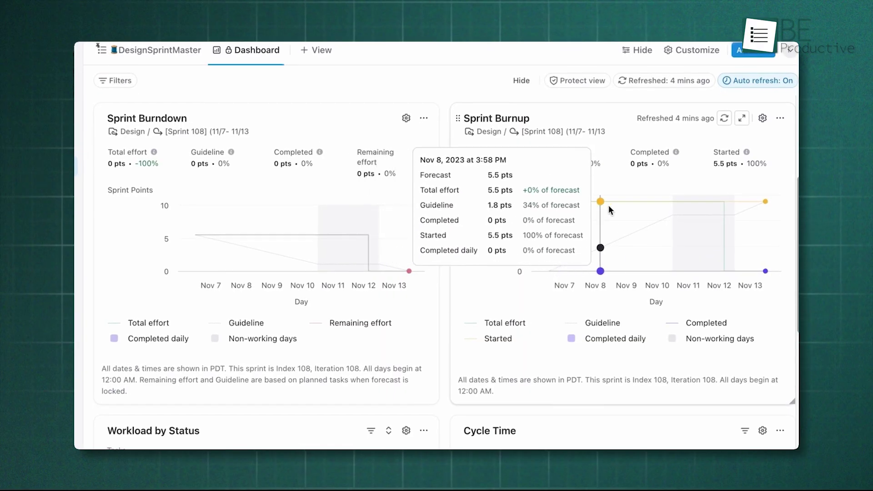
Step: Set Whole Foods Market's priority to High in Assigned to me and open its row menu
{"action": "scroll", "coordinate": [553, 308], "scroll_direction": "down", "scroll_amount": 5}
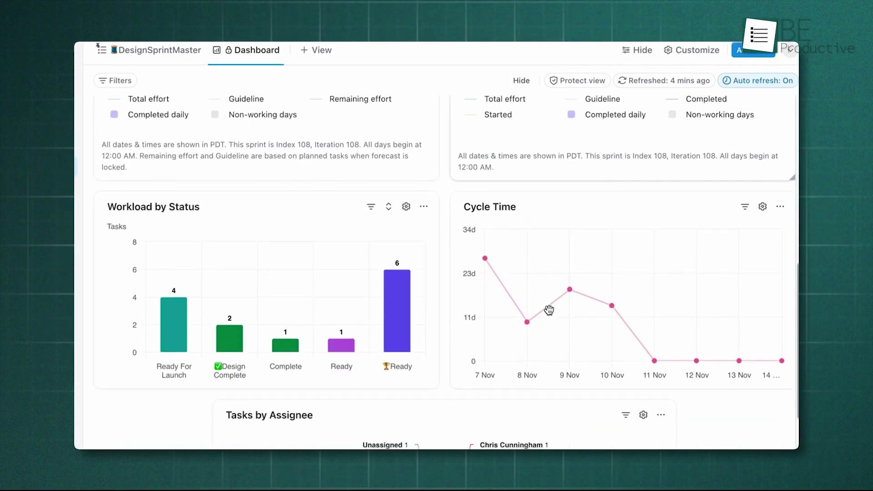
{"action": "scroll", "coordinate": [652, 357], "scroll_direction": "down", "scroll_amount": 5}
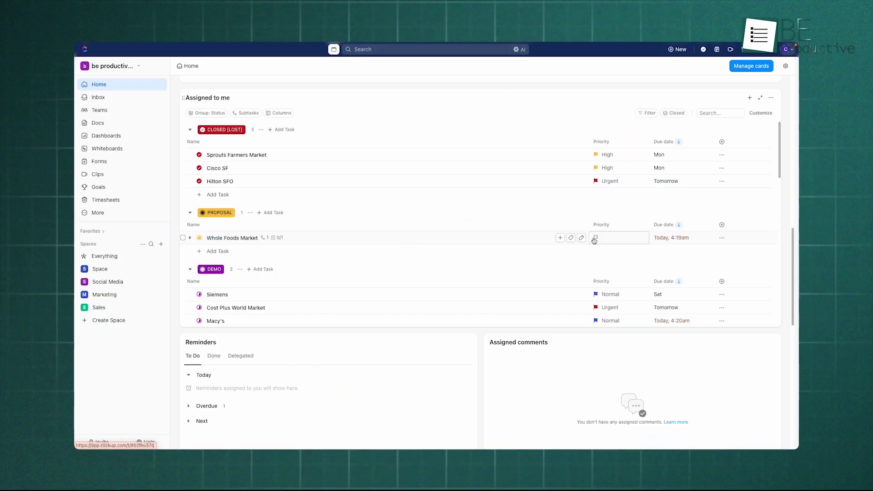
{"action": "left_click", "coordinate": [595, 237]}
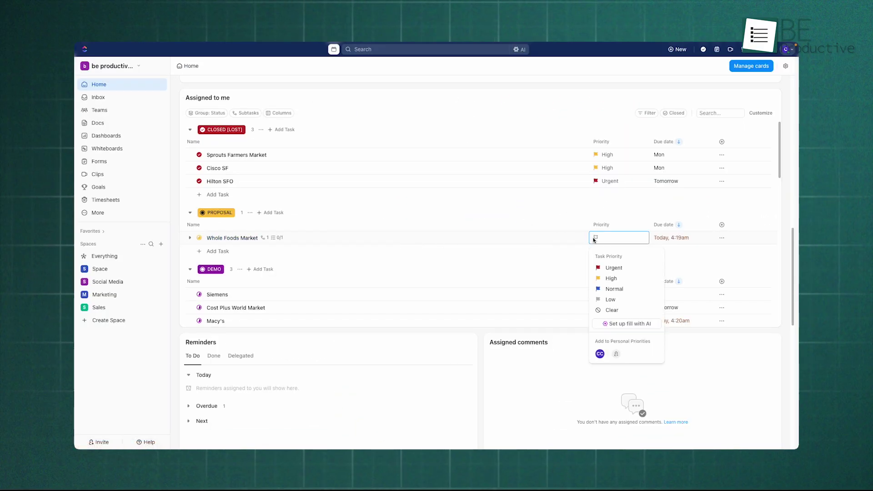
{"action": "left_click", "coordinate": [606, 278]}
{"action": "left_click", "coordinate": [722, 237]}
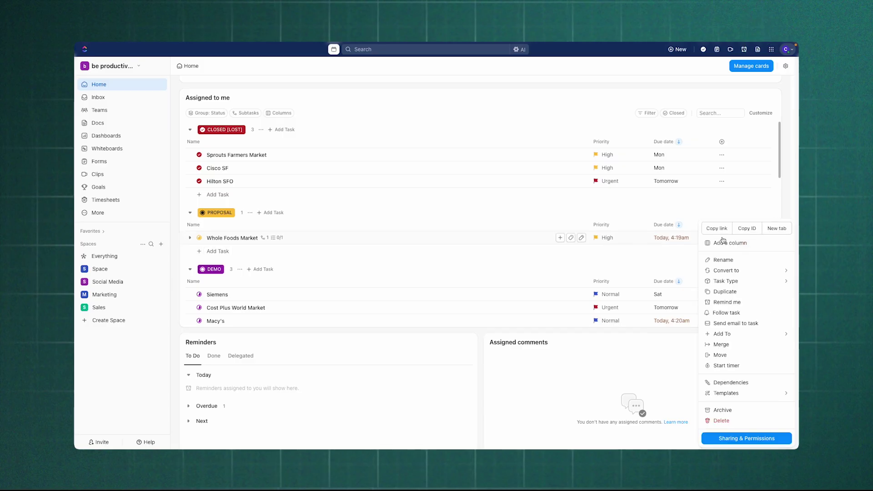
{"action": "mouse_move", "coordinate": [732, 285]}
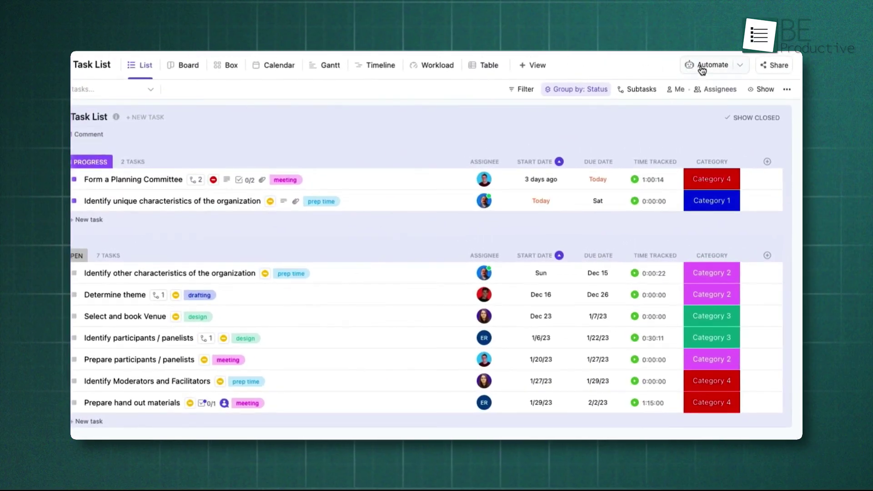
Step: Start a Task List automation, When Status changes then Change assignees, and add a trigger condition
{"action": "left_click", "coordinate": [701, 68]}
{"action": "left_click", "coordinate": [730, 121]}
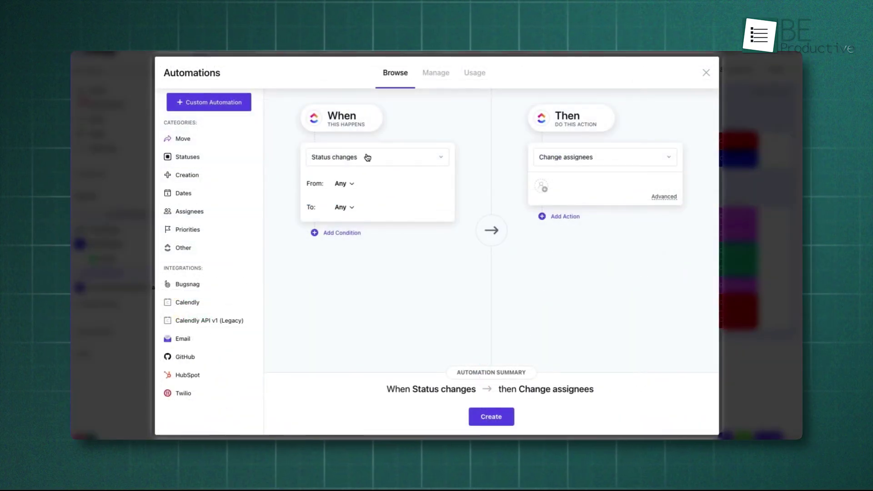
{"action": "left_click", "coordinate": [341, 233]}
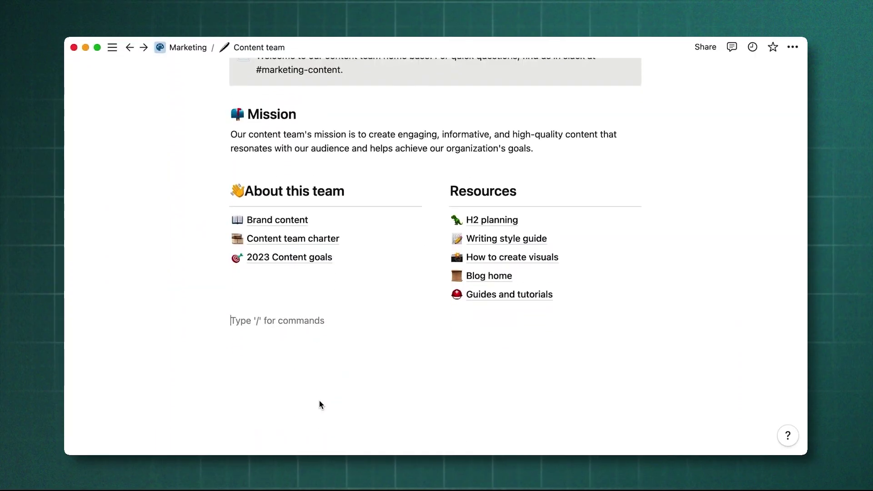
Step: Type /database and scroll the block menu through List, Calendar and Timeline database views
{"action": "type", "text": "/database"}
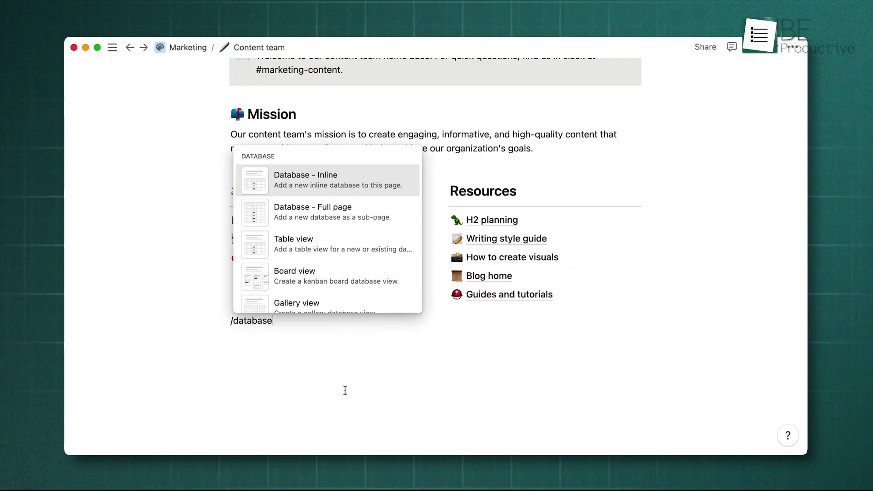
{"action": "scroll", "coordinate": [404, 306], "scroll_direction": "down", "scroll_amount": 2}
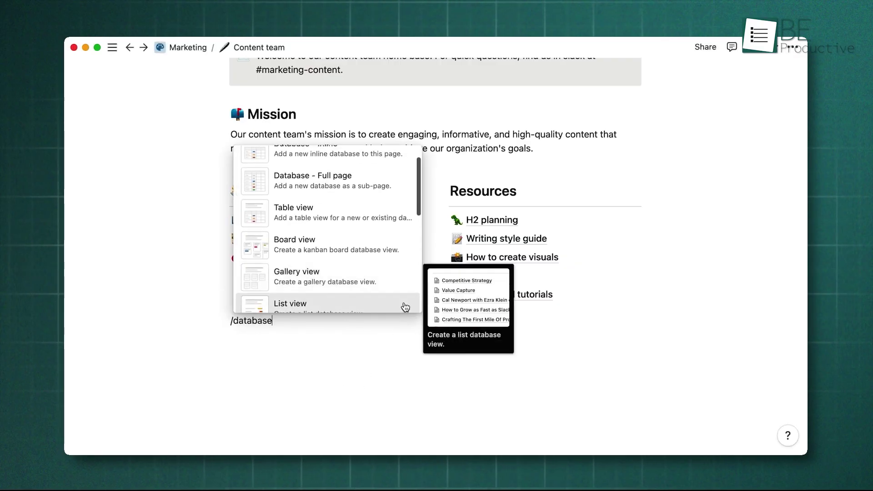
{"action": "scroll", "coordinate": [405, 307], "scroll_direction": "down", "scroll_amount": 2}
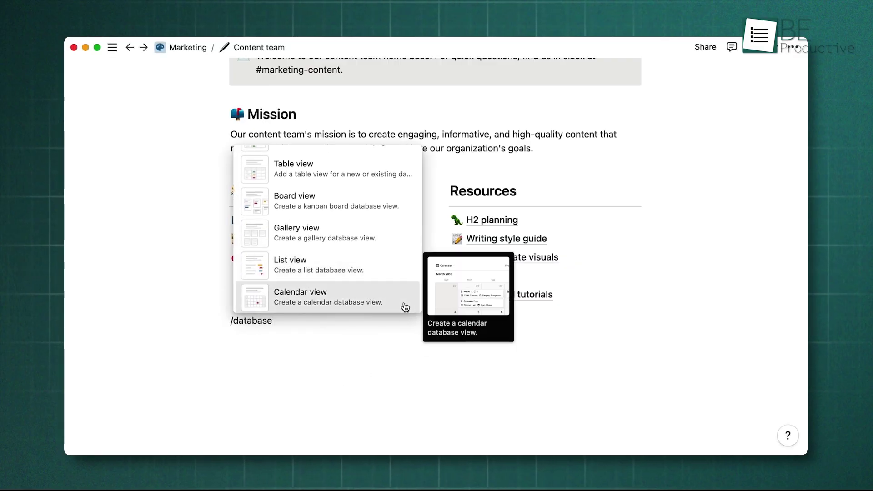
{"action": "scroll", "coordinate": [404, 307], "scroll_direction": "down", "scroll_amount": 2}
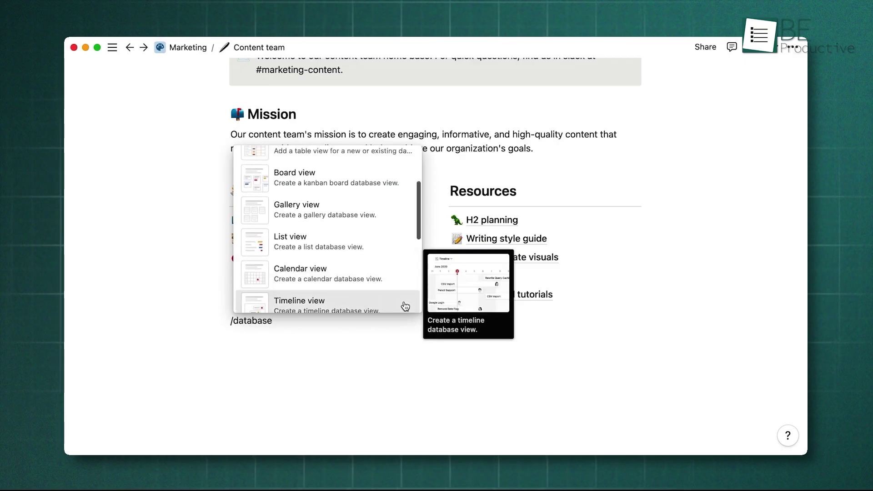
{"action": "scroll", "coordinate": [404, 306], "scroll_direction": "up", "scroll_amount": 5}
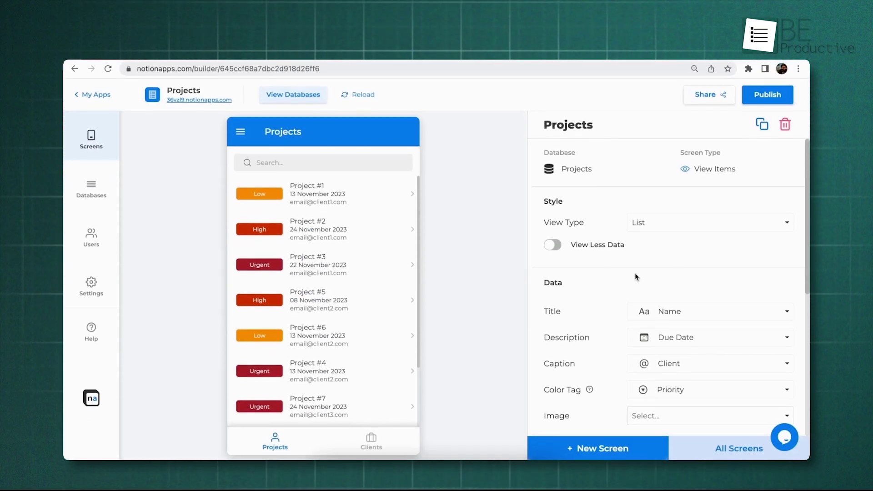
Step: Make the Low priority tag green and remove the client caption from project items
{"action": "scroll", "coordinate": [604, 257], "scroll_direction": "down", "scroll_amount": 3}
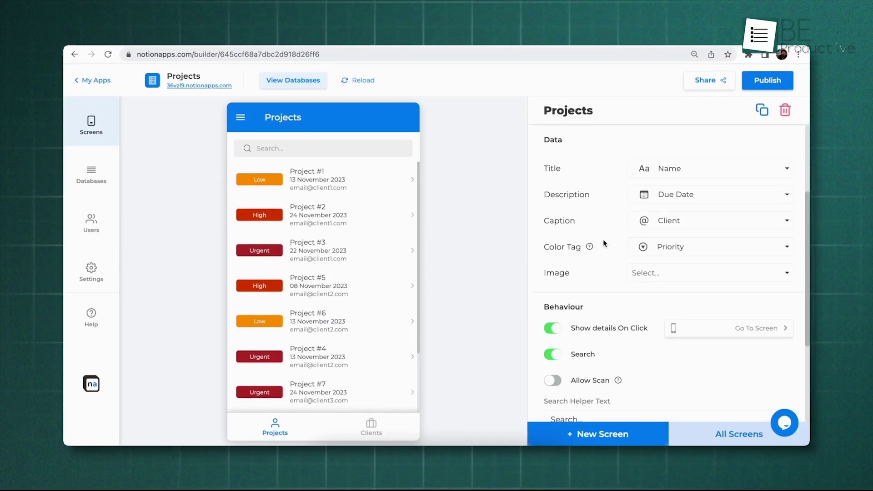
{"action": "scroll", "coordinate": [603, 238], "scroll_direction": "down", "scroll_amount": 1}
{"action": "left_click", "coordinate": [629, 233]}
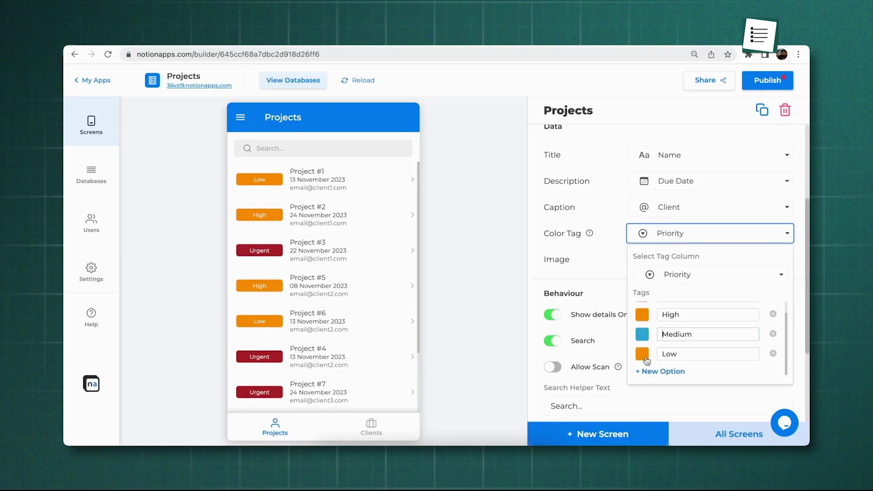
{"action": "left_click", "coordinate": [642, 354]}
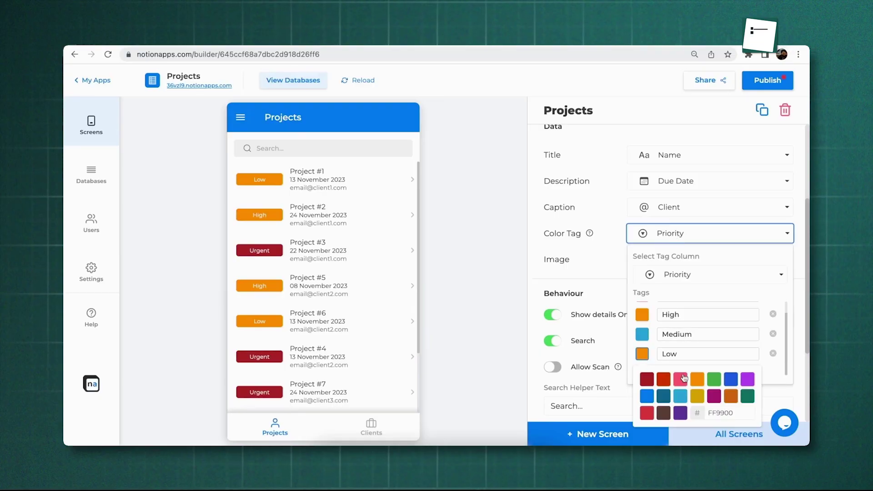
{"action": "left_click", "coordinate": [646, 337]}
{"action": "key", "text": "Escape"}
{"action": "left_click", "coordinate": [653, 263]}
{"action": "left_click", "coordinate": [653, 278]}
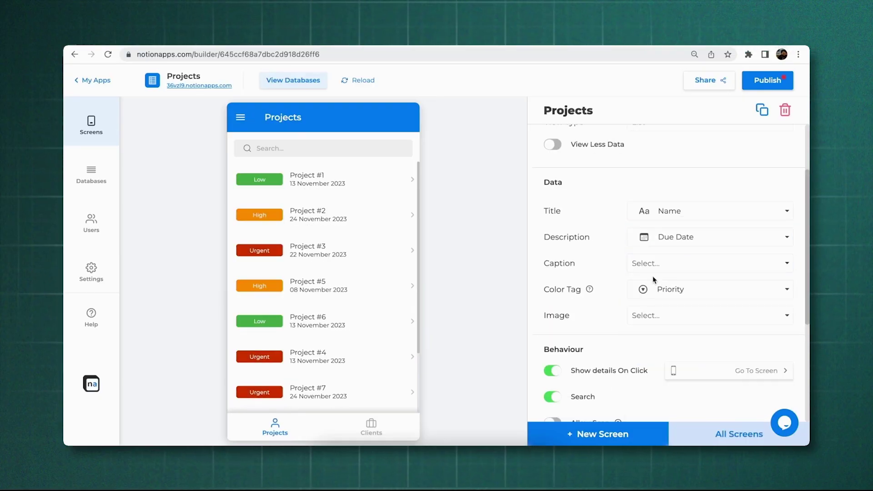
Step: Add a sort to the Projects list by Due Date
{"action": "scroll", "coordinate": [634, 305], "scroll_direction": "down", "scroll_amount": 4}
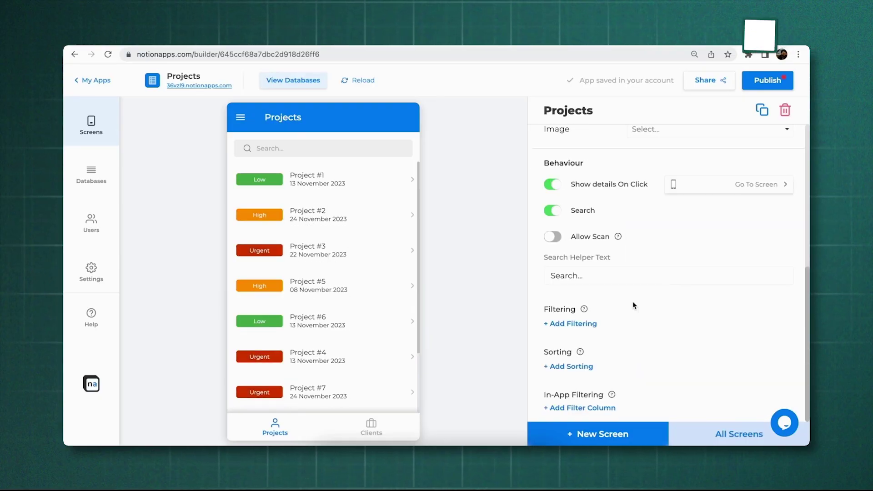
{"action": "left_click", "coordinate": [571, 366]}
{"action": "left_click", "coordinate": [642, 340]}
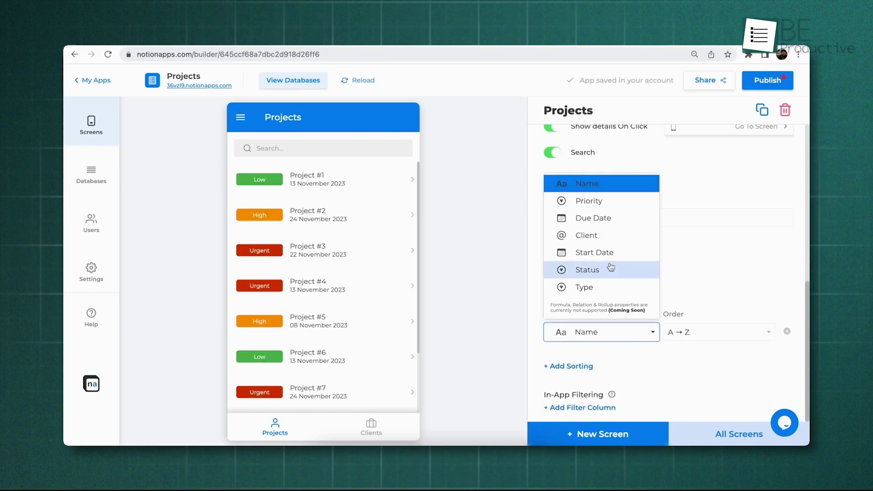
{"action": "left_click", "coordinate": [605, 221]}
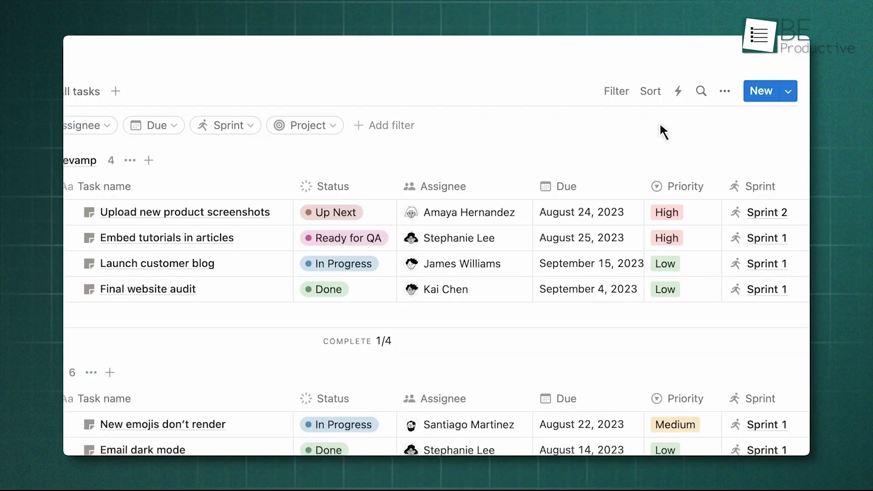
Step: Start a new Tasks database automation with a Set Status action and show its status options
{"action": "left_click", "coordinate": [676, 91]}
{"action": "left_click", "coordinate": [697, 377]}
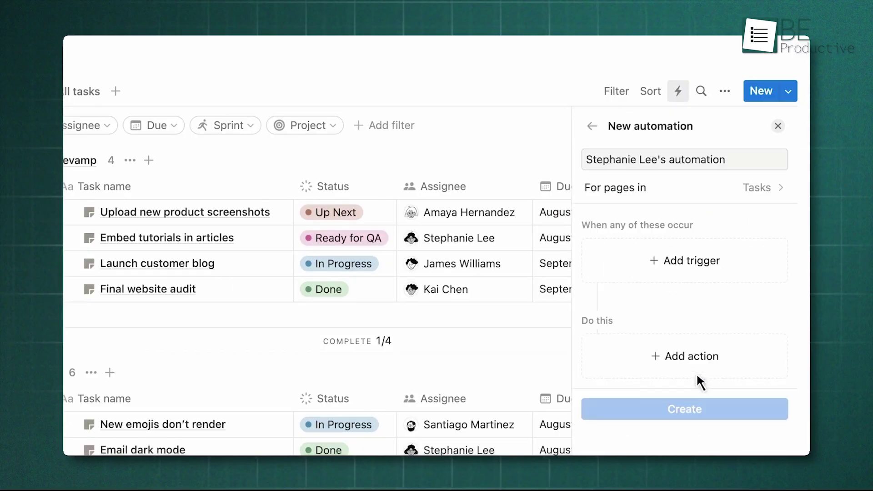
{"action": "left_click", "coordinate": [735, 347]}
{"action": "left_click", "coordinate": [723, 240]}
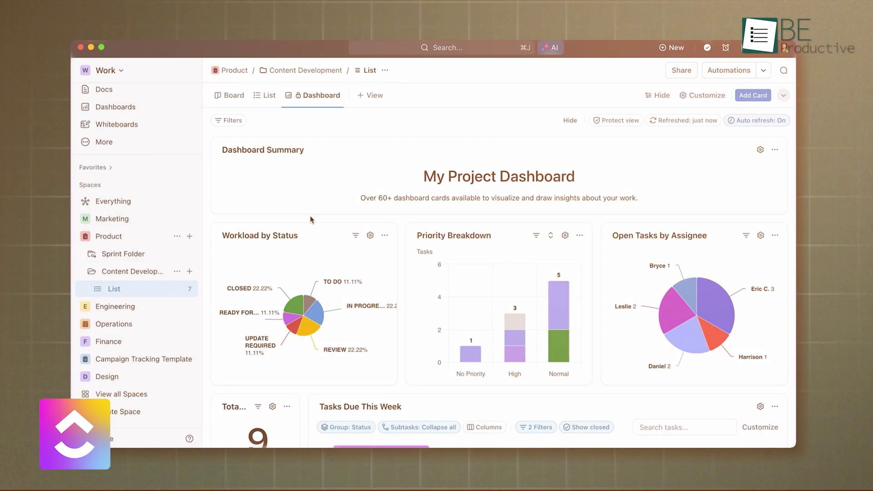
{"action": "scroll", "coordinate": [311, 220], "scroll_direction": "down", "scroll_amount": 5}
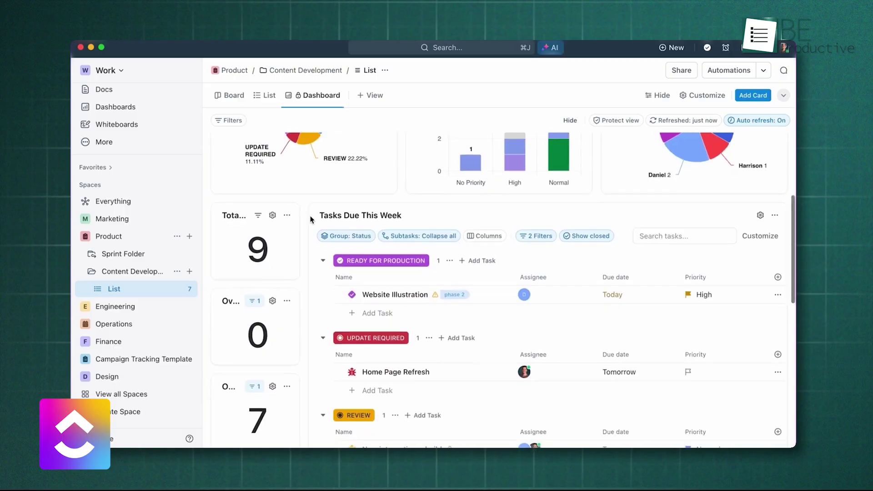
Step: Scroll through the /database menu's database and view types for the Content team page
{"action": "scroll", "coordinate": [311, 220], "scroll_direction": "down", "scroll_amount": 6}
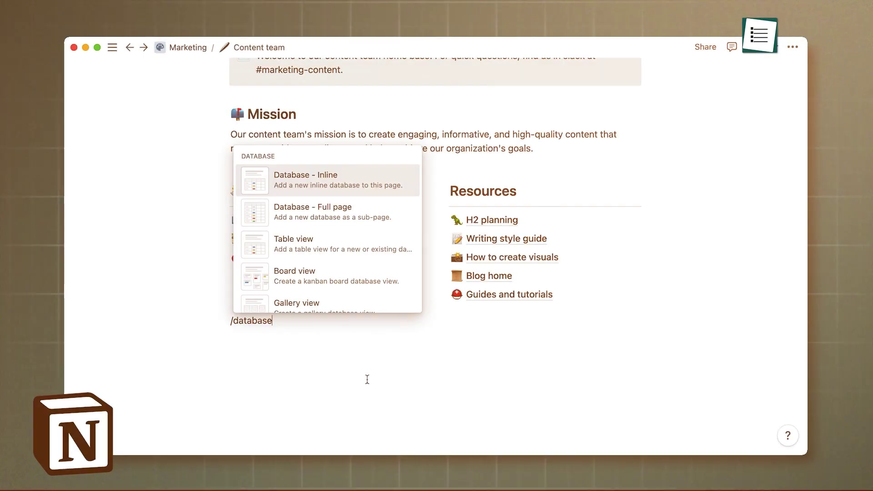
{"action": "scroll", "coordinate": [405, 308], "scroll_direction": "down", "scroll_amount": 1}
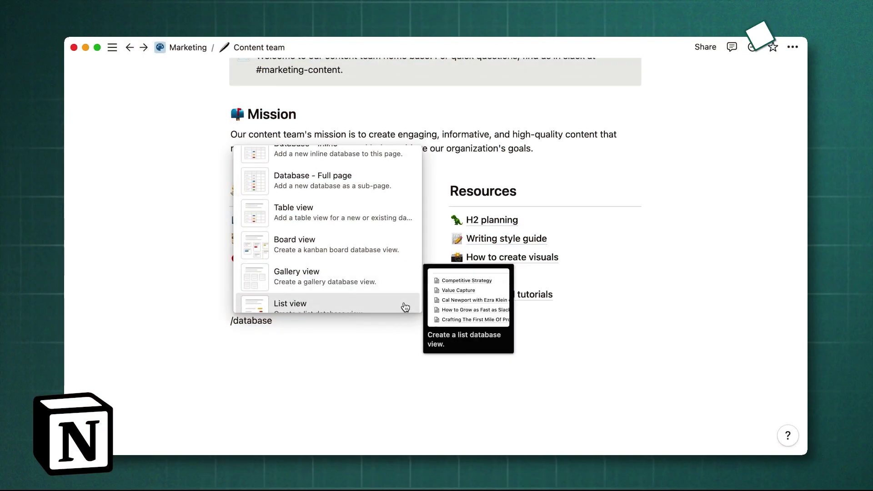
{"action": "scroll", "coordinate": [405, 307], "scroll_direction": "down", "scroll_amount": 3}
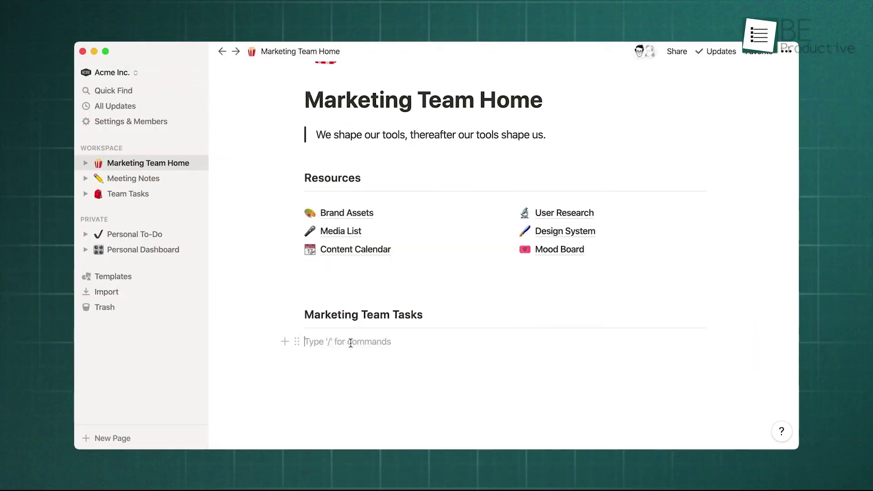
Step: Add a linked view of the Team Tasks database under the Marketing Team Tasks heading
{"action": "type", "text": "/linked"}
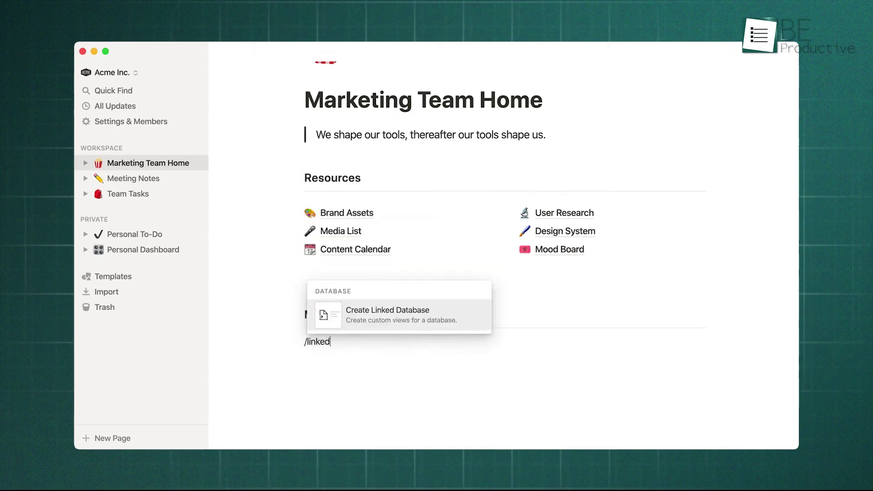
{"action": "key", "text": "Return"}
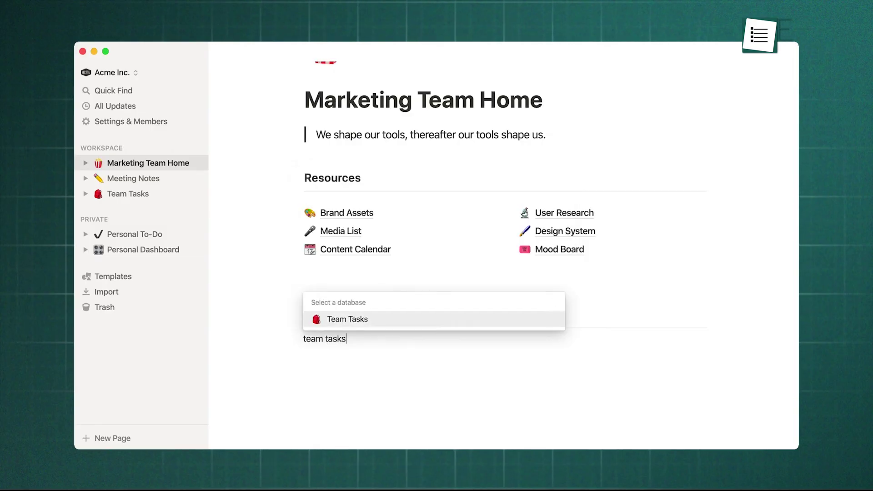
{"action": "key", "text": "Return"}
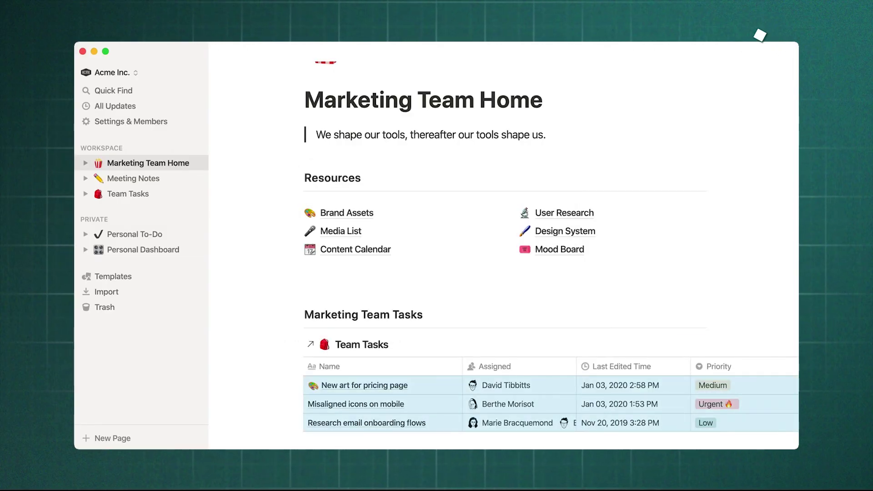
{"action": "scroll", "coordinate": [388, 282], "scroll_direction": "down", "scroll_amount": 5}
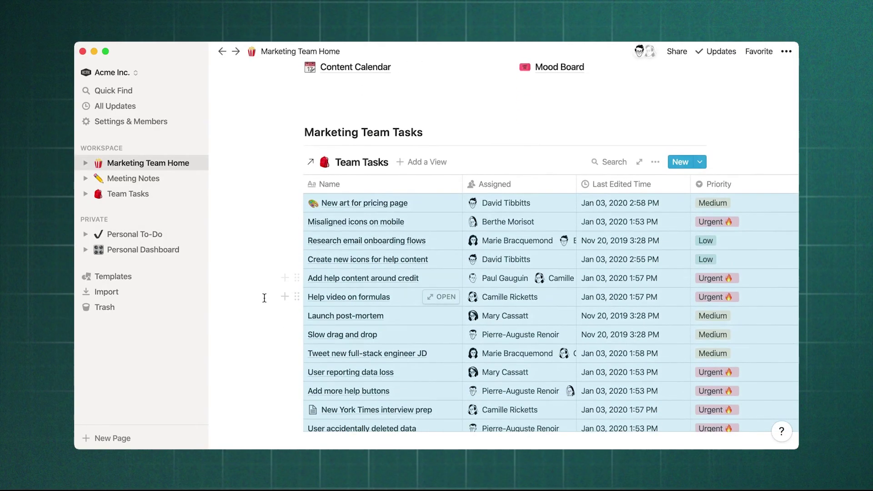
{"action": "left_click", "coordinate": [252, 298]}
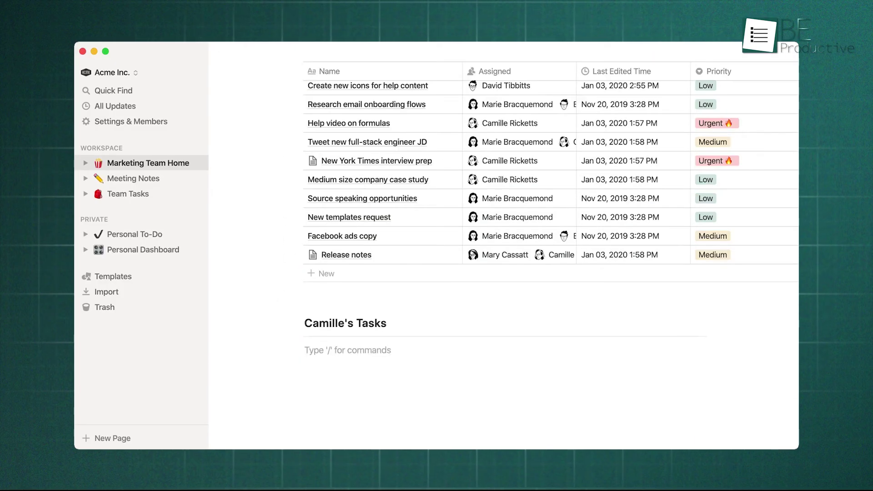
Step: Add a second linked Team Tasks view under the Camille's Tasks heading
{"action": "type", "text": "/linked"}
{"action": "key", "text": "Return"}
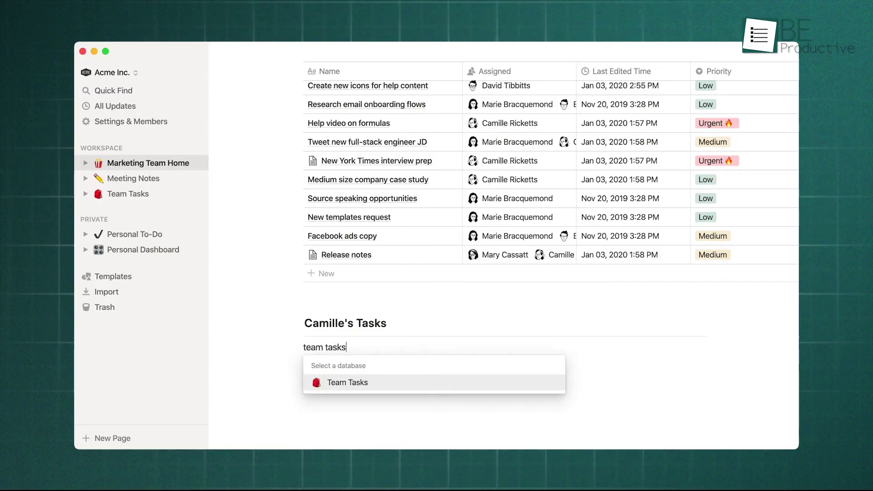
{"action": "key", "text": "Return"}
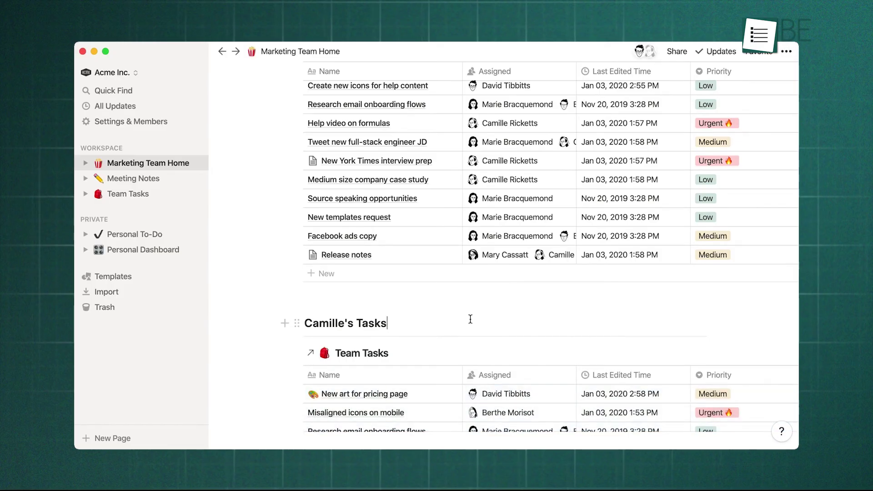
{"action": "scroll", "coordinate": [470, 318], "scroll_direction": "down", "scroll_amount": 3}
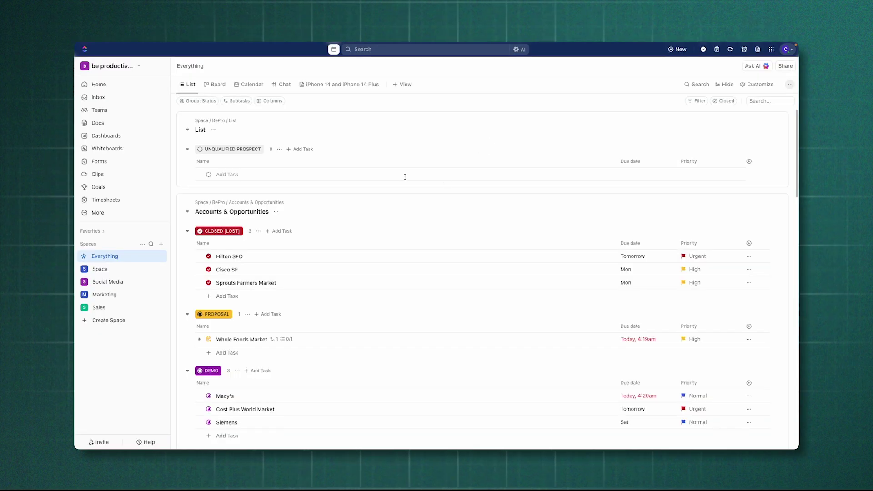
Step: From the Docs overview, create a new doc using the Wiki template
{"action": "left_click", "coordinate": [119, 125]}
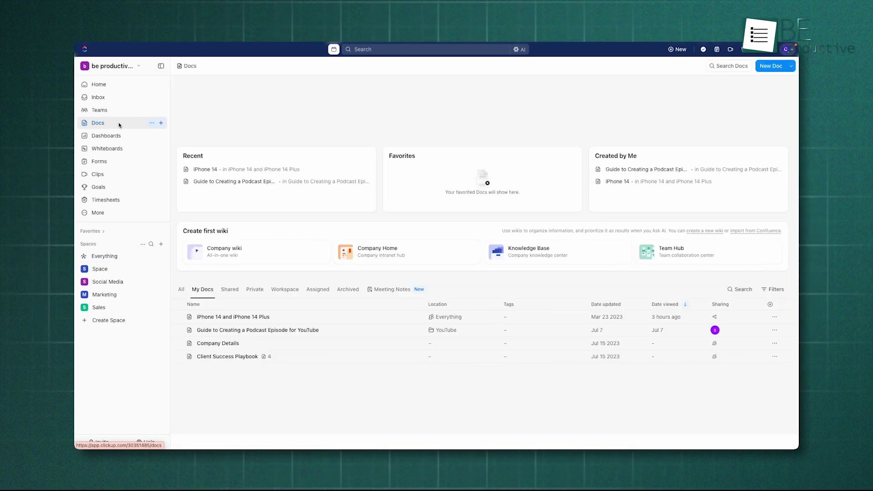
{"action": "left_click", "coordinate": [791, 66]}
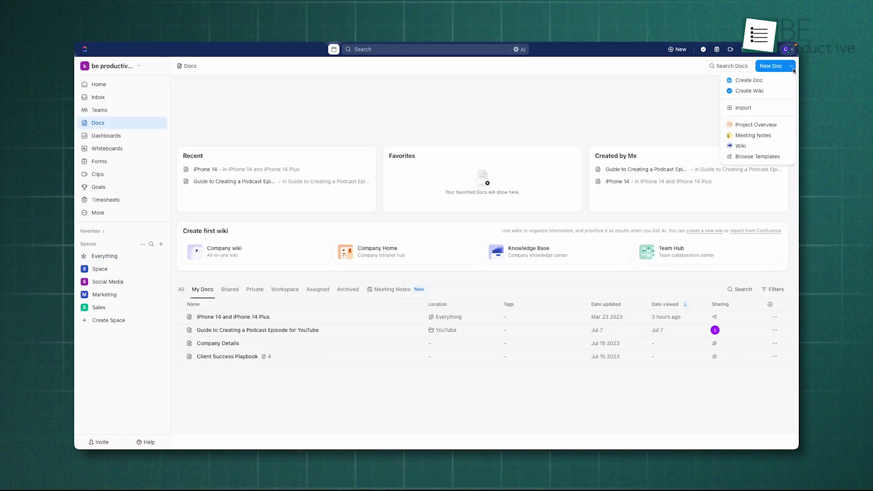
{"action": "left_click", "coordinate": [748, 145]}
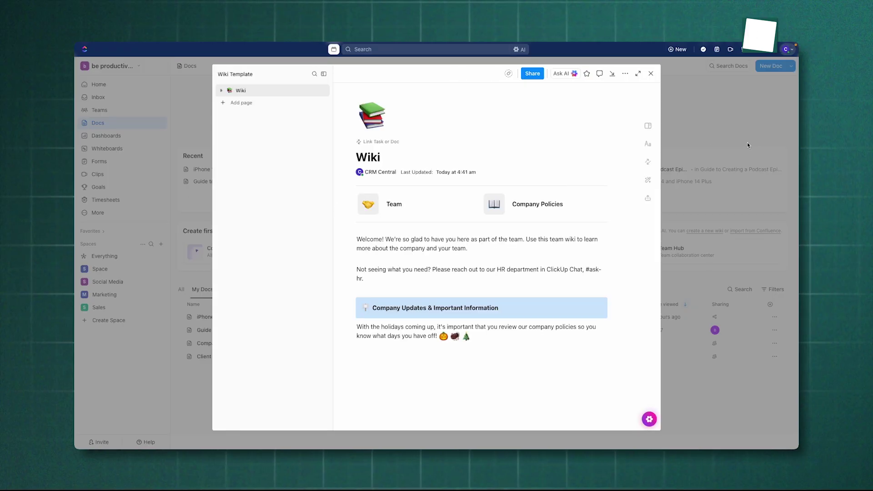
Step: Expand the wiki doc full-window, scroll through the Project Management Review page, then shrink it back
{"action": "left_click", "coordinate": [648, 127]}
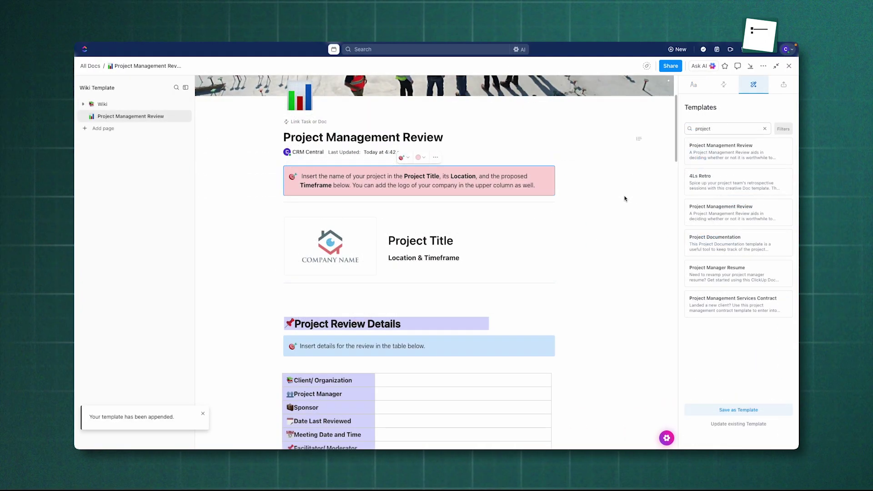
{"action": "scroll", "coordinate": [623, 197], "scroll_direction": "down", "scroll_amount": 5}
{"action": "scroll", "coordinate": [624, 200], "scroll_direction": "down", "scroll_amount": 7}
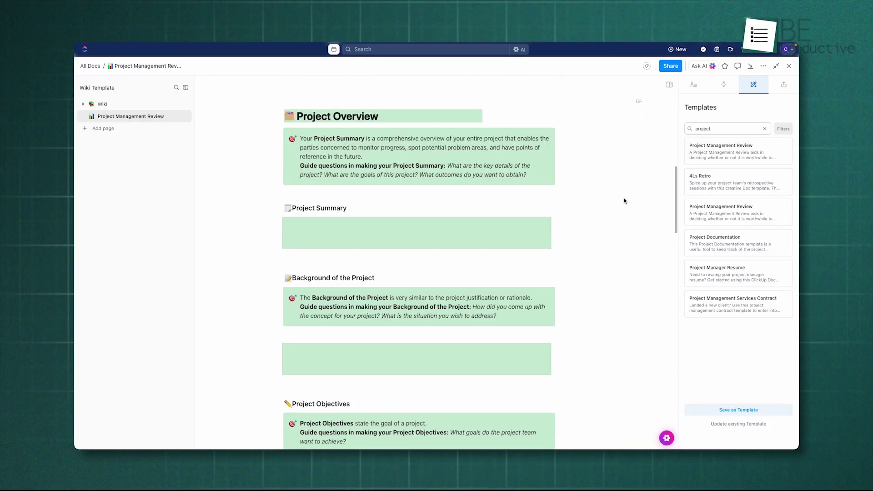
{"action": "scroll", "coordinate": [636, 195], "scroll_direction": "down", "scroll_amount": 1}
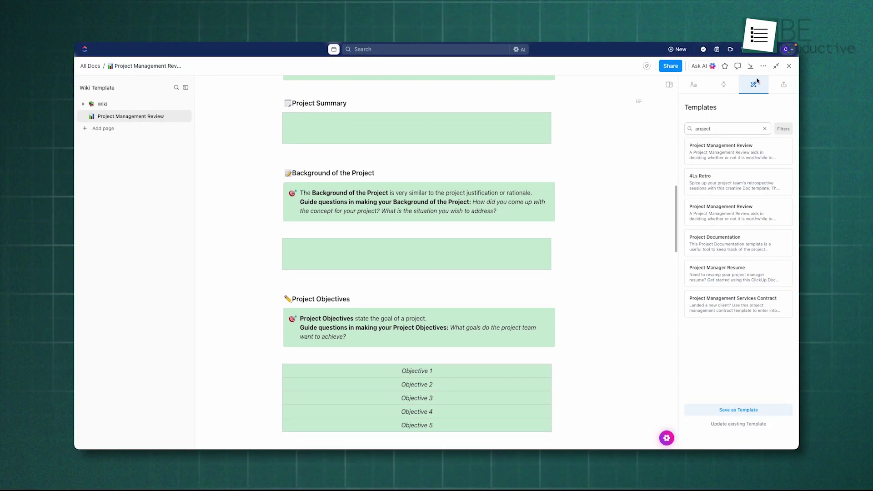
{"action": "left_click", "coordinate": [776, 67]}
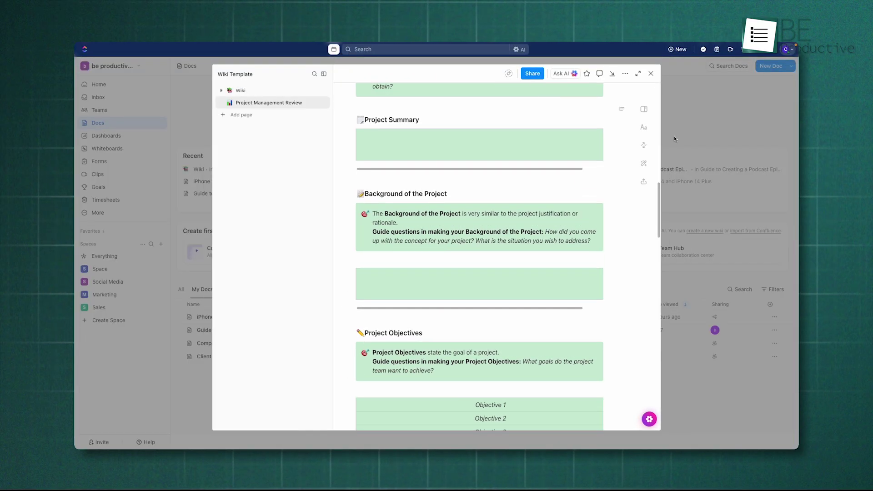
{"action": "scroll", "coordinate": [611, 226], "scroll_direction": "down", "scroll_amount": 9}
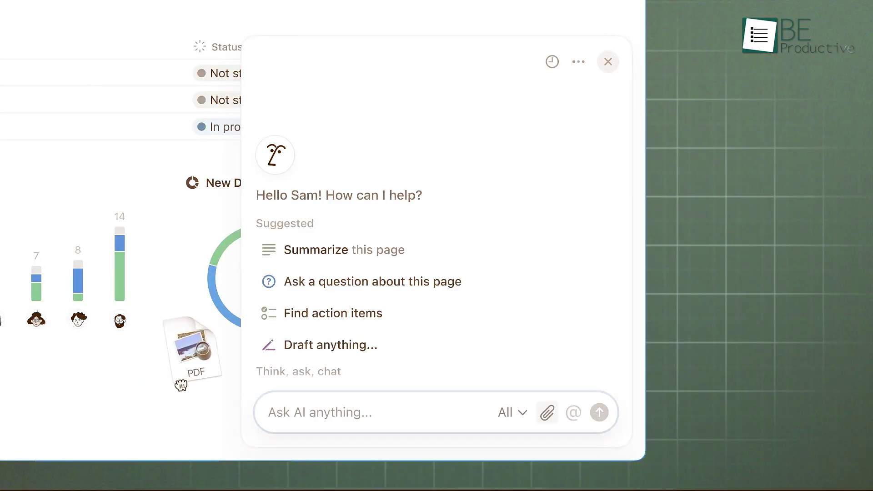
Step: Attach RFP_Sept2024.pdf to Ask AI and ask it to 'Recommend next steps for this proposal'
{"action": "left_click_drag", "start_coordinate": [185, 381], "coordinate": [497, 426]}
{"action": "type", "text": "Recomm"}
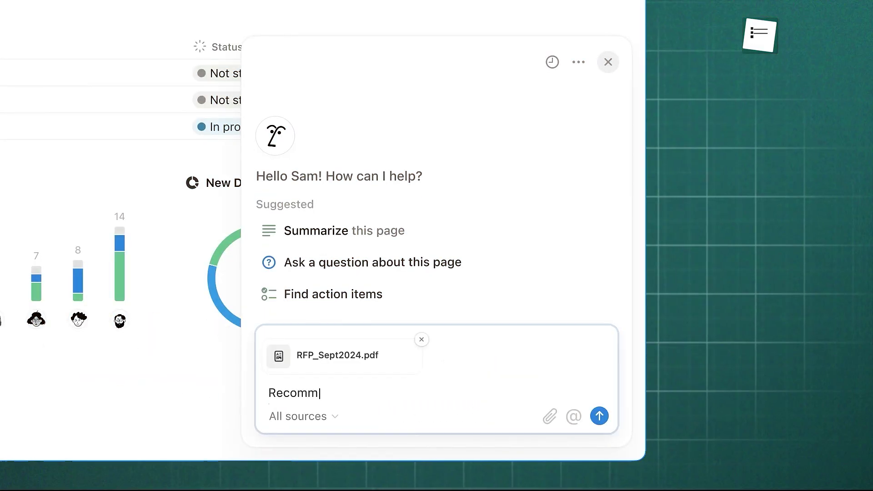
{"action": "type", "text": "end next steps for this "}
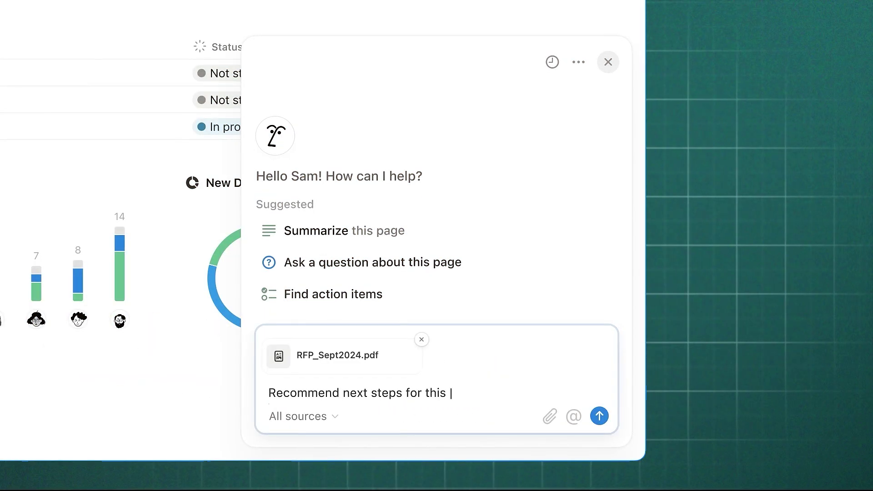
{"action": "type", "text": "proposal"}
{"action": "key", "text": "Return"}
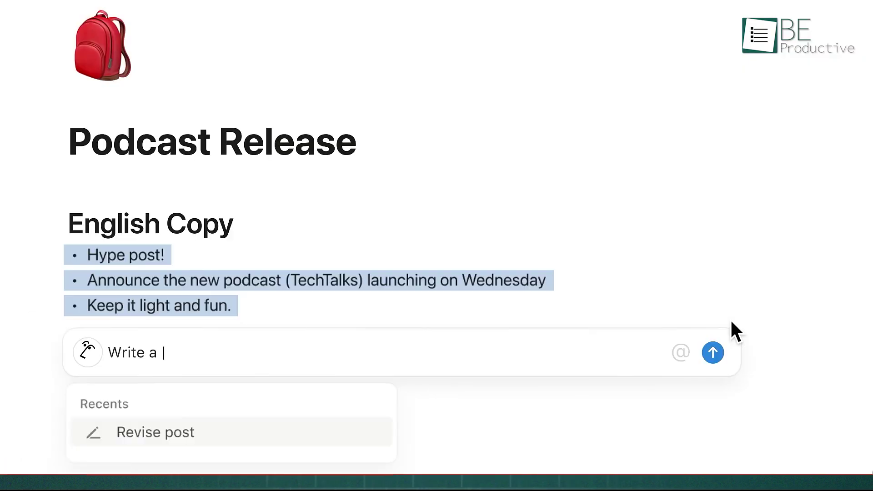
Step: Request a post written according to the Acme Voice & Tone Guidelines page
{"action": "type", "text": "post according to @"}
{"action": "left_click", "coordinate": [627, 422]}
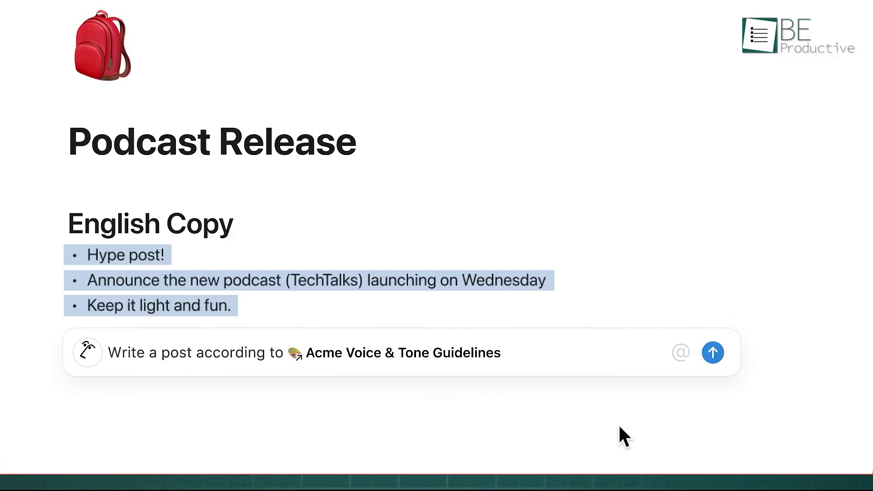
{"action": "left_click", "coordinate": [712, 355]}
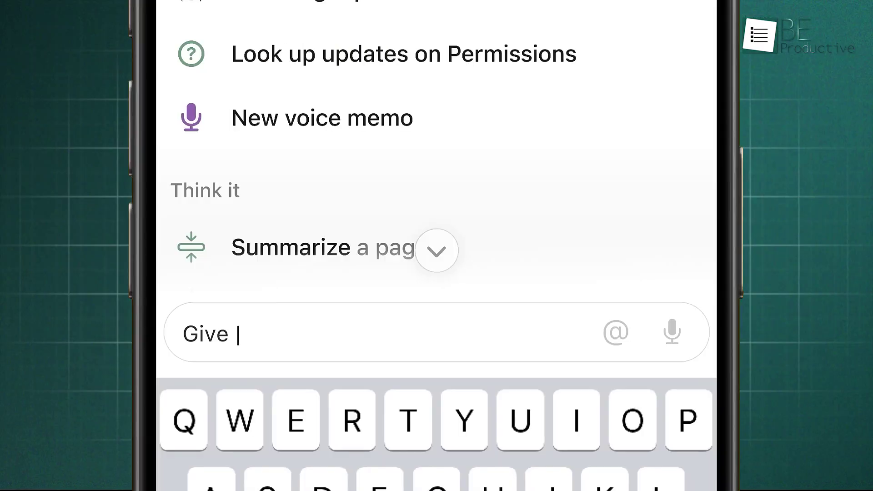
Step: Ask the AI on mobile for 5 ice breakers for a team event
{"action": "type", "text": "me 5 ice breakers for a team event"}
{"action": "key", "text": "Return"}
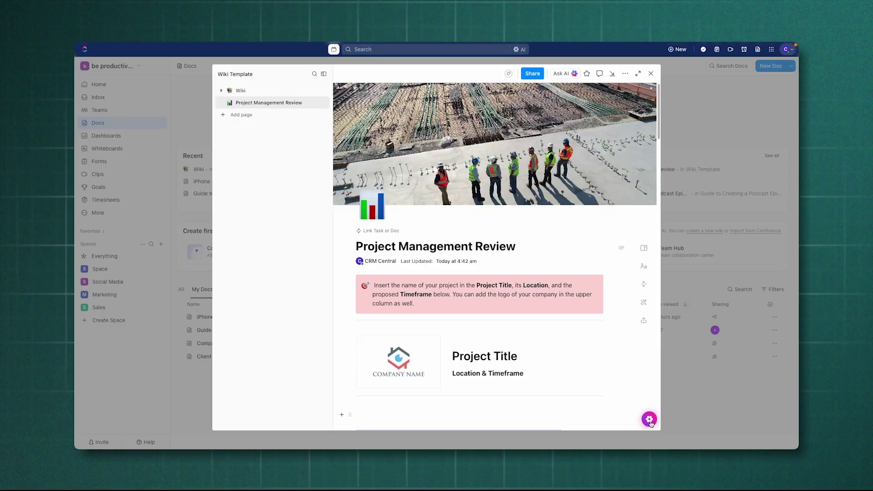
{"action": "left_click", "coordinate": [649, 419]}
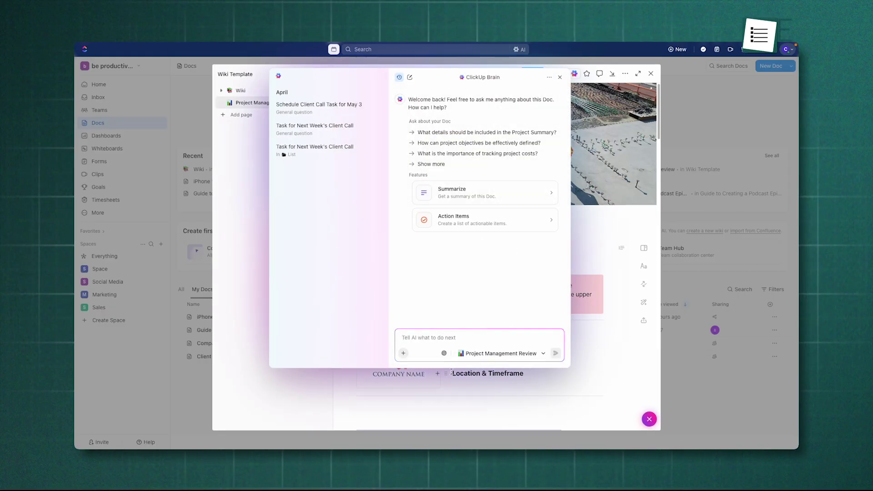
Step: Summarize the Project Management Review doc with ClickUp Brain using Tasks as source, then ask about the Milestones Table
{"action": "left_click_drag", "start_coordinate": [453, 370], "coordinate": [459, 415]}
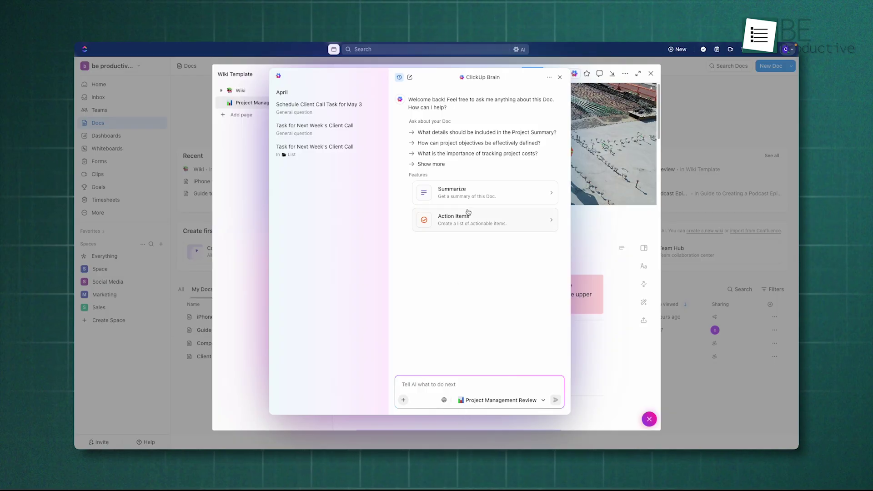
{"action": "left_click", "coordinate": [468, 192]}
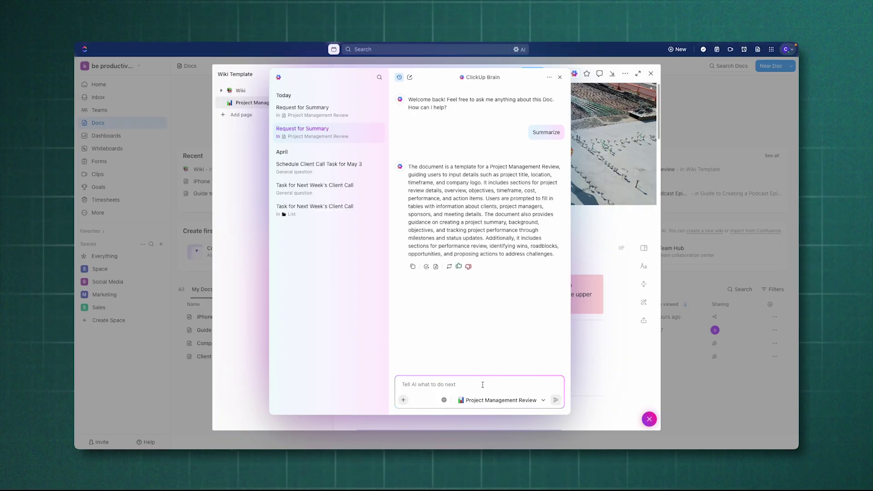
{"action": "left_click", "coordinate": [543, 400]}
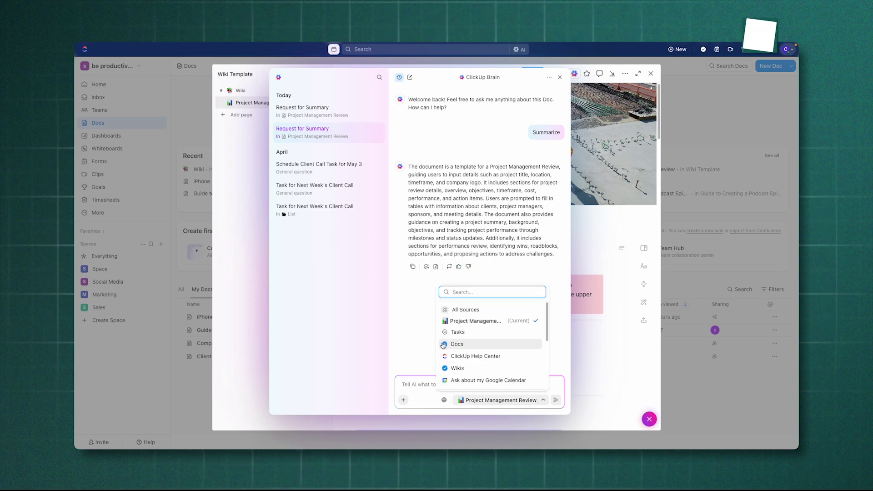
{"action": "left_click", "coordinate": [457, 333]}
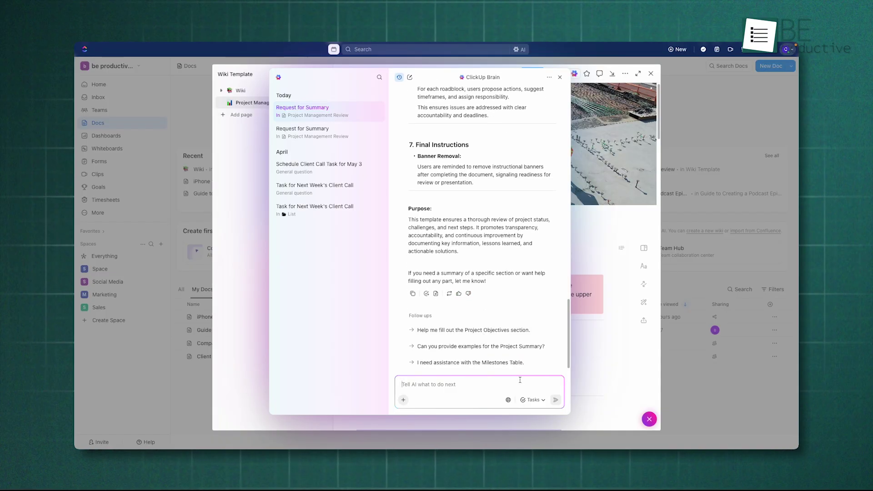
{"action": "left_click", "coordinate": [489, 364]}
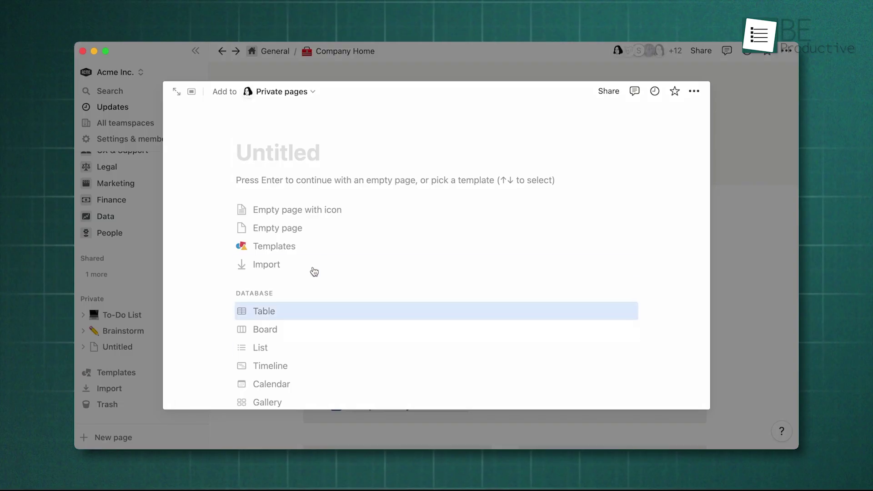
Step: Open Templates and preview Projects & tasks, Meetings, Docs, User Research Database, Team wiki, then Applicant Tracker
{"action": "left_click", "coordinate": [334, 251]}
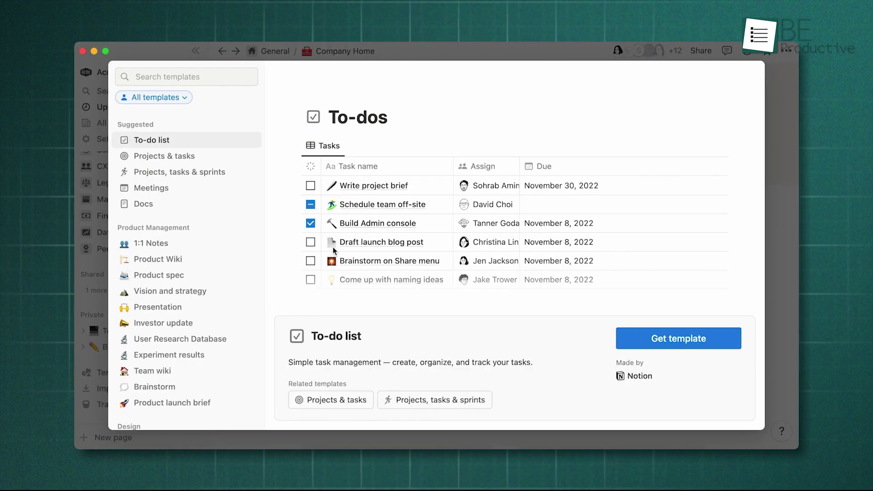
{"action": "left_click", "coordinate": [215, 156]}
{"action": "left_click", "coordinate": [237, 173]}
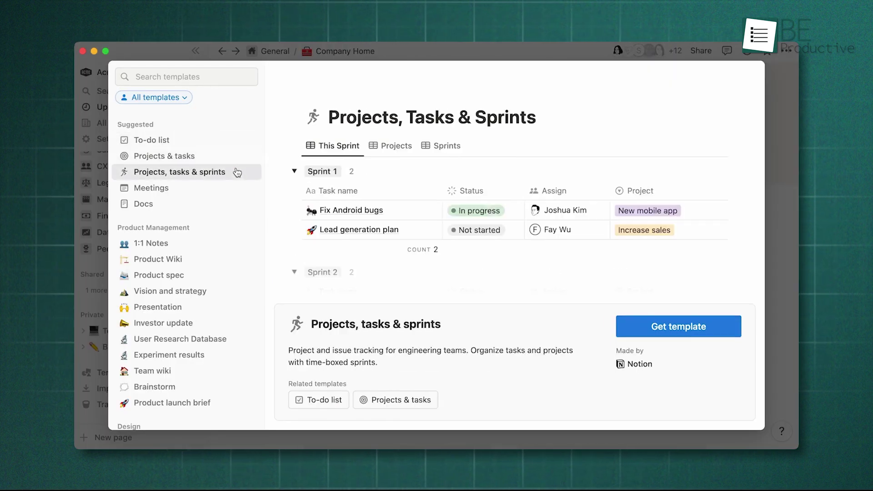
{"action": "left_click", "coordinate": [230, 188]}
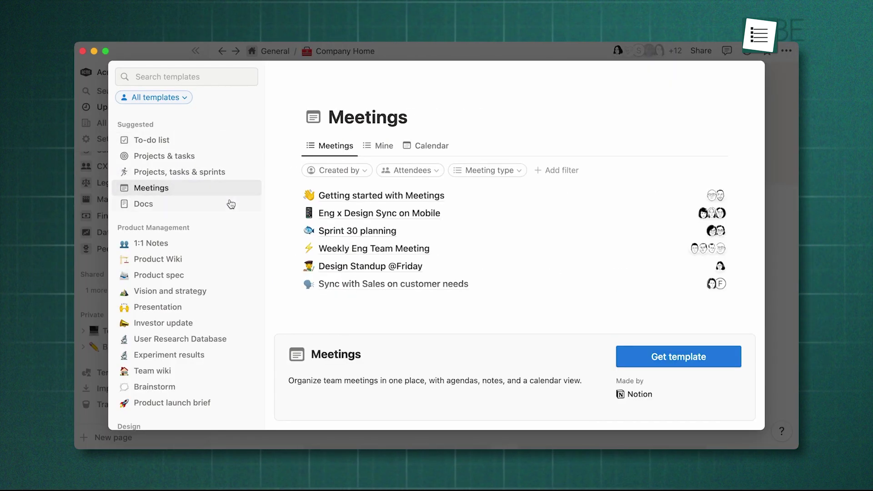
{"action": "left_click", "coordinate": [230, 203]}
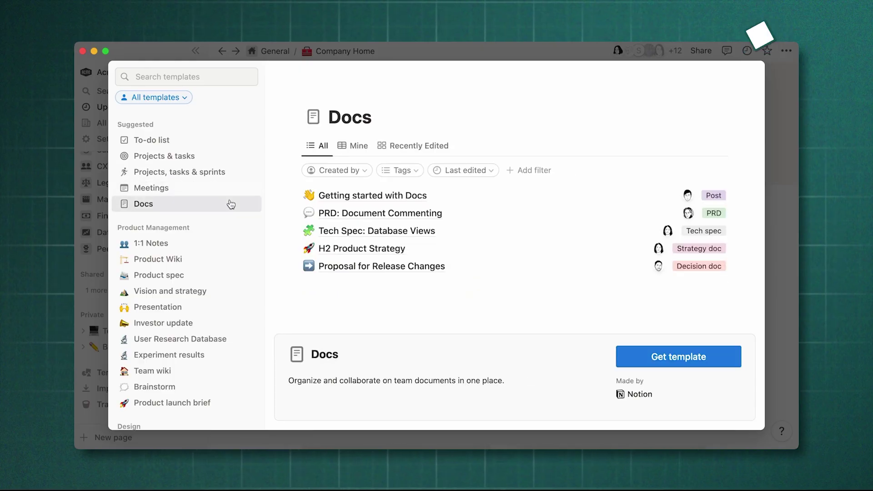
{"action": "scroll", "coordinate": [230, 204], "scroll_direction": "down", "scroll_amount": 3}
{"action": "left_click", "coordinate": [237, 260]}
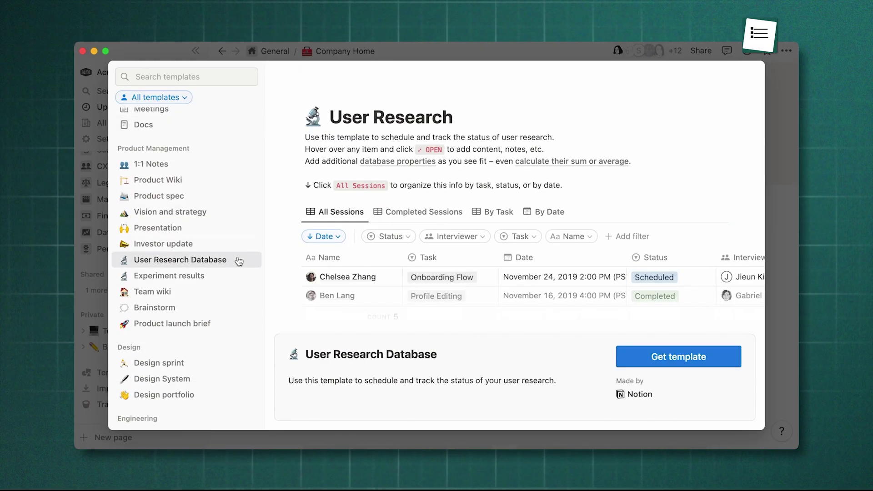
{"action": "left_click", "coordinate": [230, 293]}
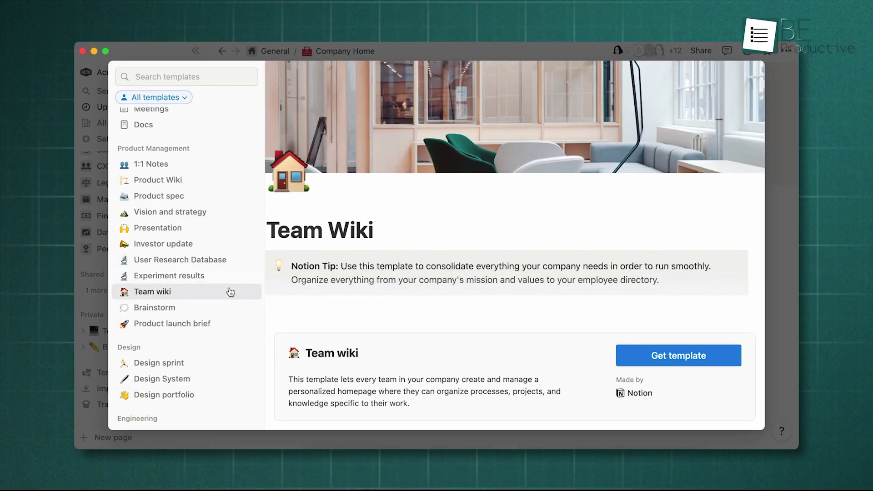
{"action": "scroll", "coordinate": [230, 292], "scroll_direction": "down", "scroll_amount": 10}
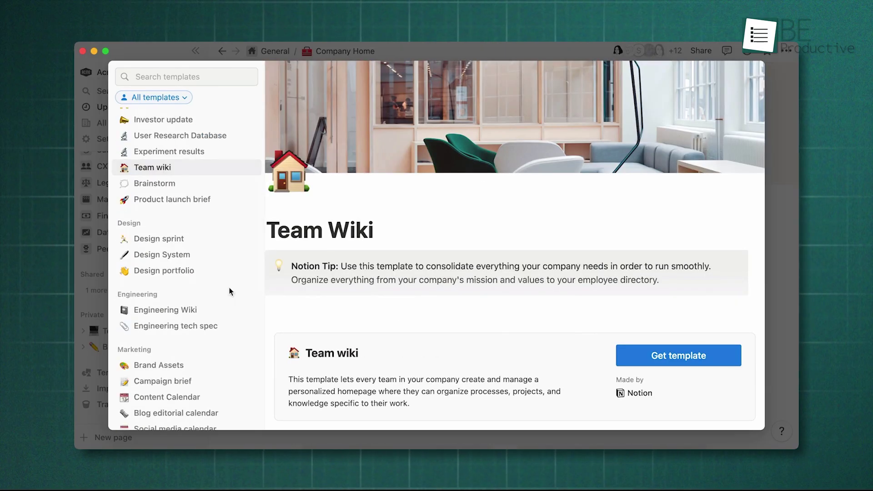
{"action": "left_click", "coordinate": [215, 404]}
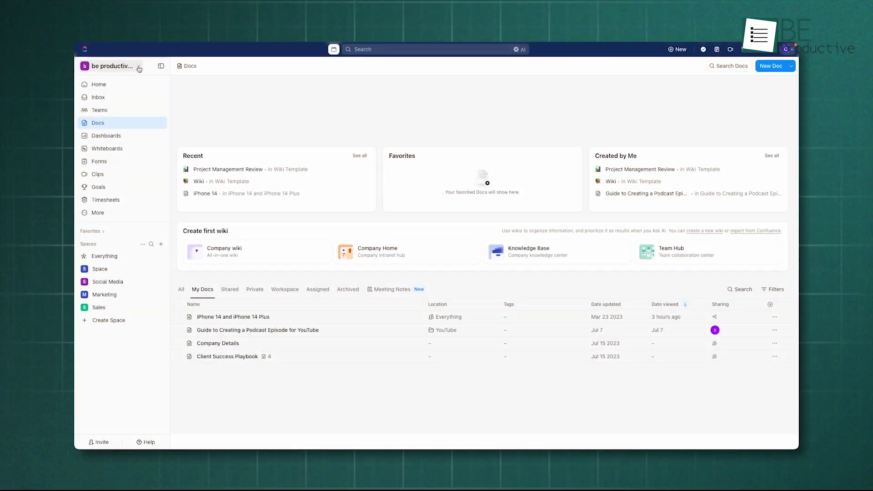
Step: Open the Template Center from the workspace menu and filter the 'project' results to Space templates
{"action": "left_click", "coordinate": [136, 66]}
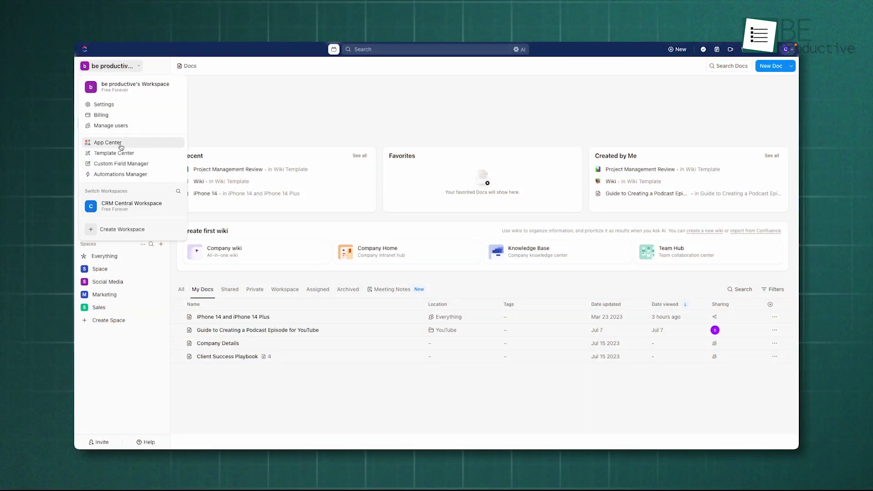
{"action": "left_click", "coordinate": [114, 153]}
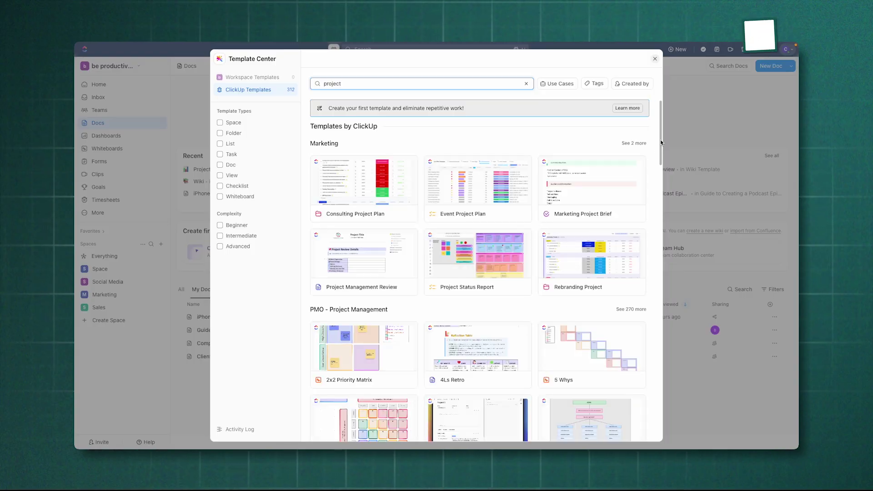
{"action": "left_click_drag", "start_coordinate": [659, 146], "coordinate": [662, 266]}
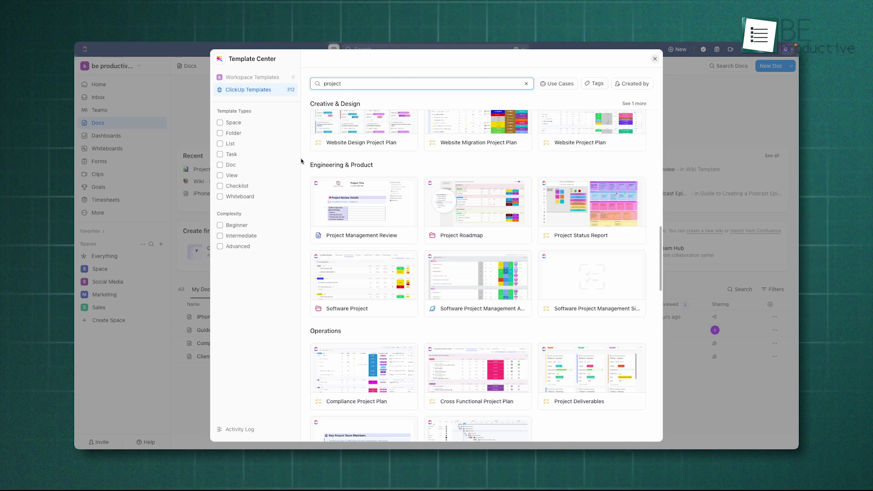
{"action": "left_click", "coordinate": [220, 123]}
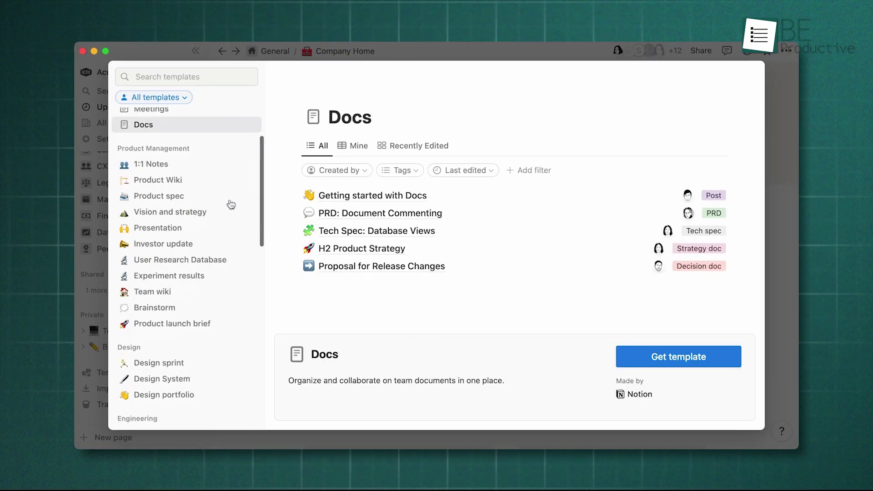
Step: Click through User Research Database, Team wiki and finally Applicant Tracker in the template sidebar
{"action": "left_click", "coordinate": [239, 261]}
{"action": "left_click", "coordinate": [230, 292]}
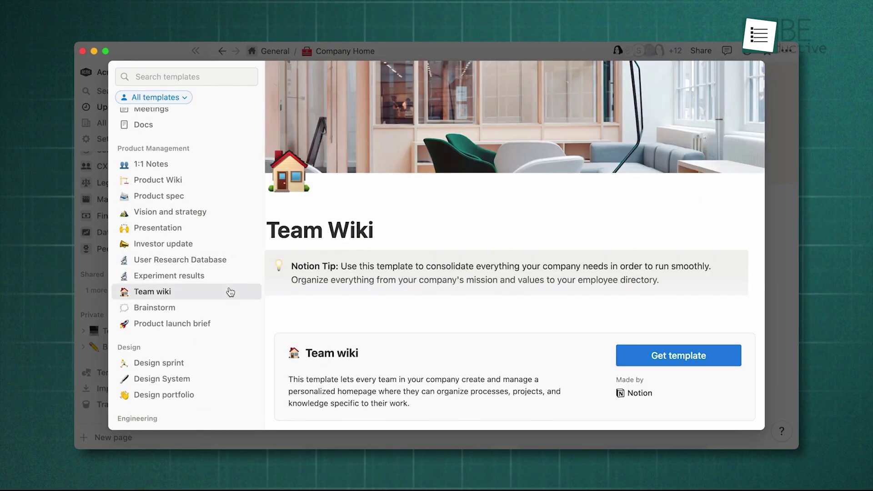
{"action": "scroll", "coordinate": [230, 292], "scroll_direction": "down", "scroll_amount": 10}
{"action": "left_click", "coordinate": [216, 404]}
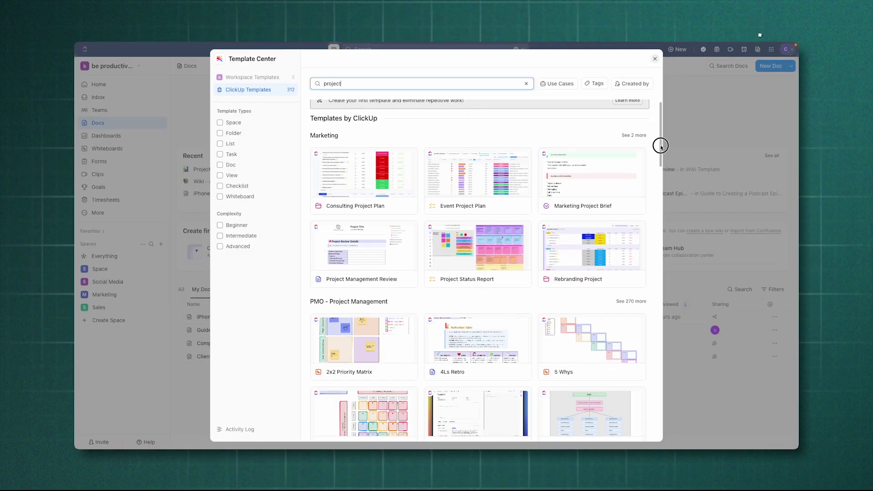
{"action": "left_click_drag", "start_coordinate": [658, 142], "coordinate": [662, 268]}
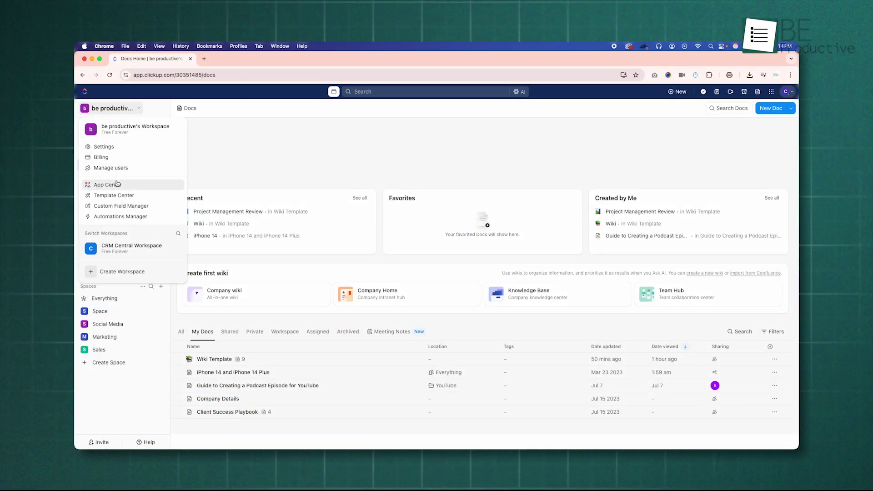
Step: Open ClickUp's App Center and browse Cloud Storage, Communication, then Featured integrations
{"action": "left_click", "coordinate": [124, 185]}
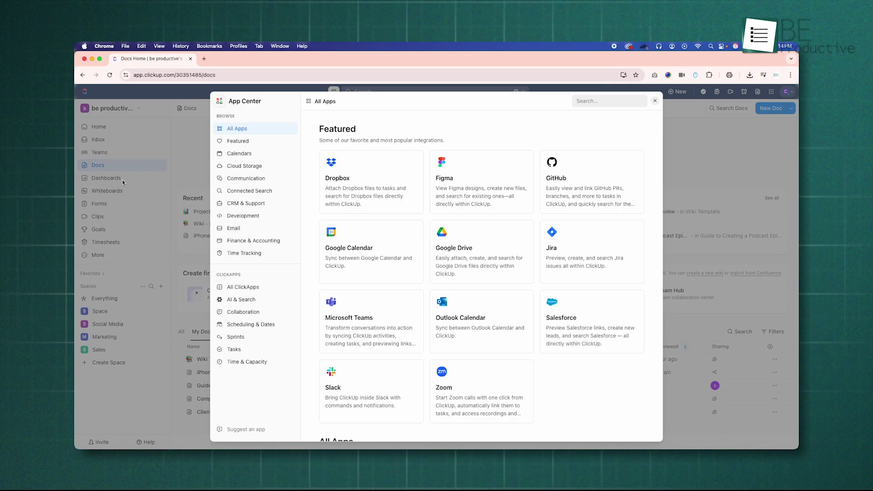
{"action": "scroll", "coordinate": [441, 222], "scroll_direction": "down", "scroll_amount": 10}
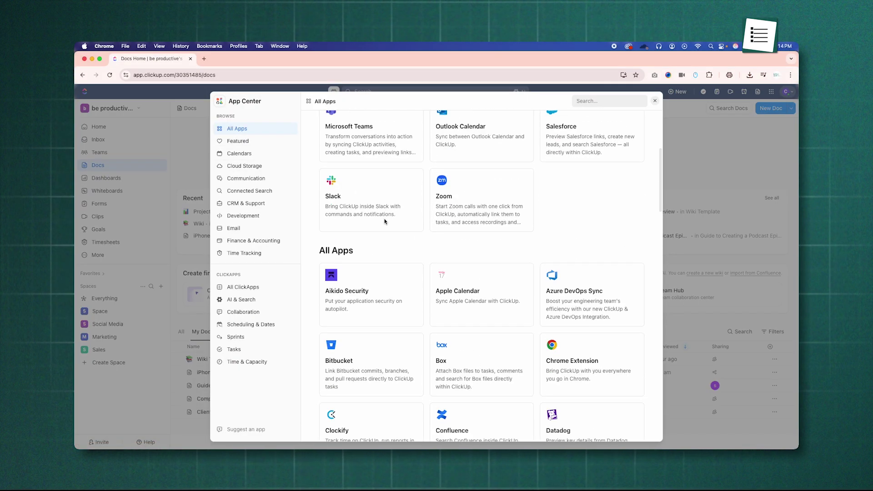
{"action": "scroll", "coordinate": [525, 257], "scroll_direction": "down", "scroll_amount": 10}
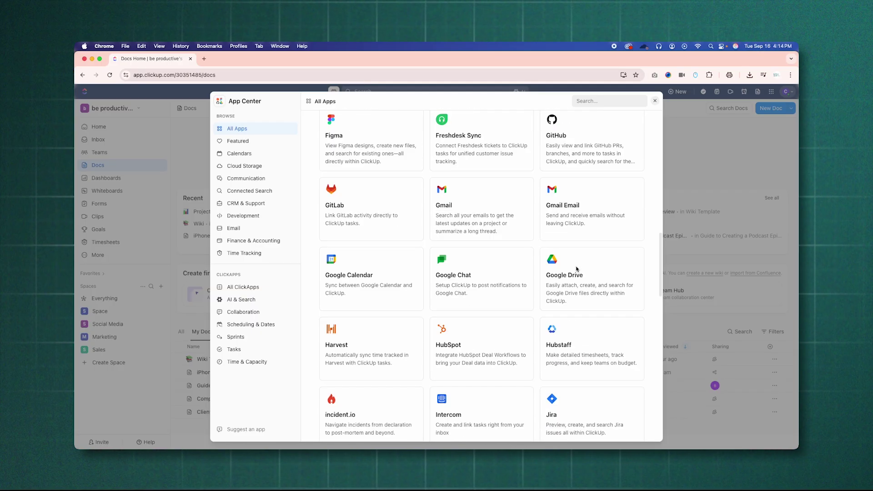
{"action": "scroll", "coordinate": [580, 271], "scroll_direction": "down", "scroll_amount": 10}
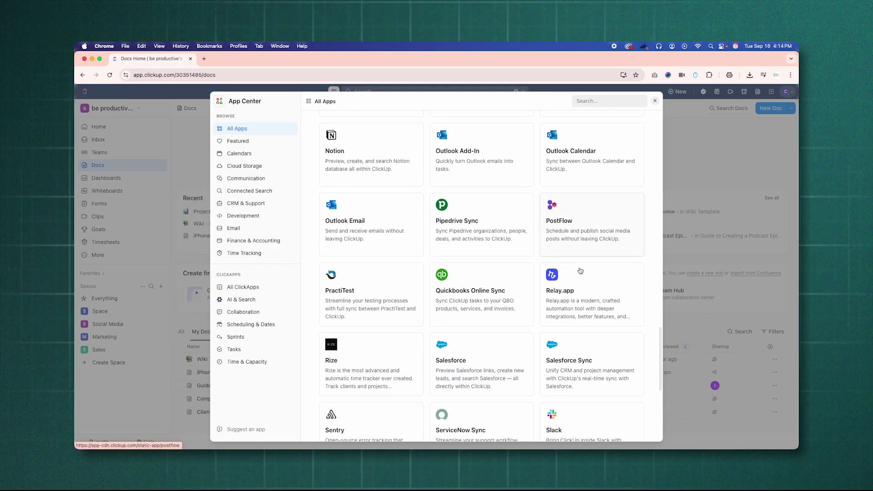
{"action": "scroll", "coordinate": [580, 271], "scroll_direction": "up", "scroll_amount": 20}
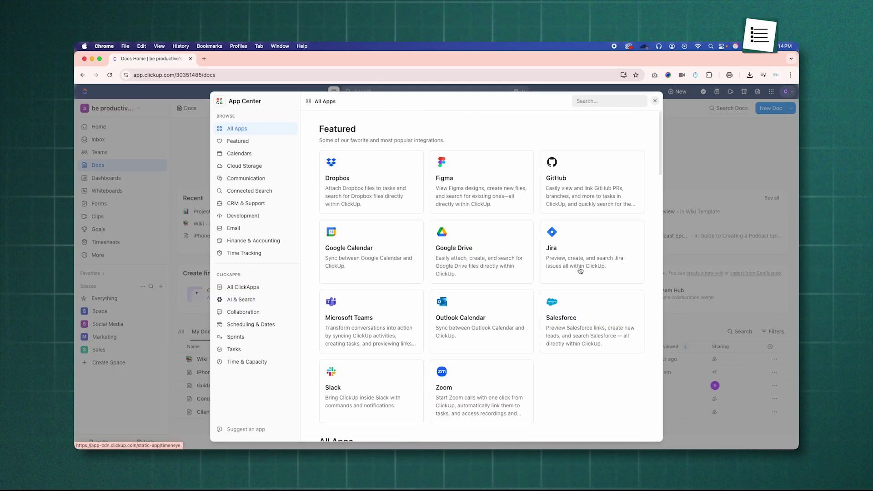
{"action": "left_click", "coordinate": [241, 166]}
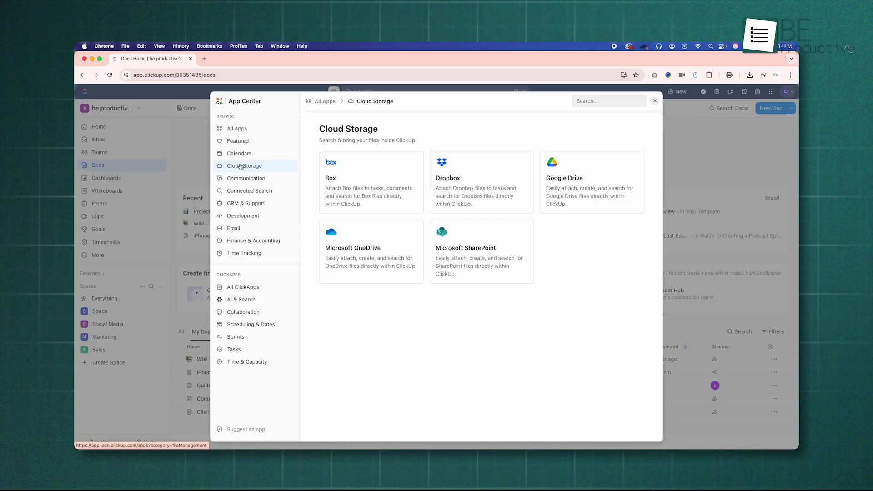
{"action": "left_click", "coordinate": [243, 179]}
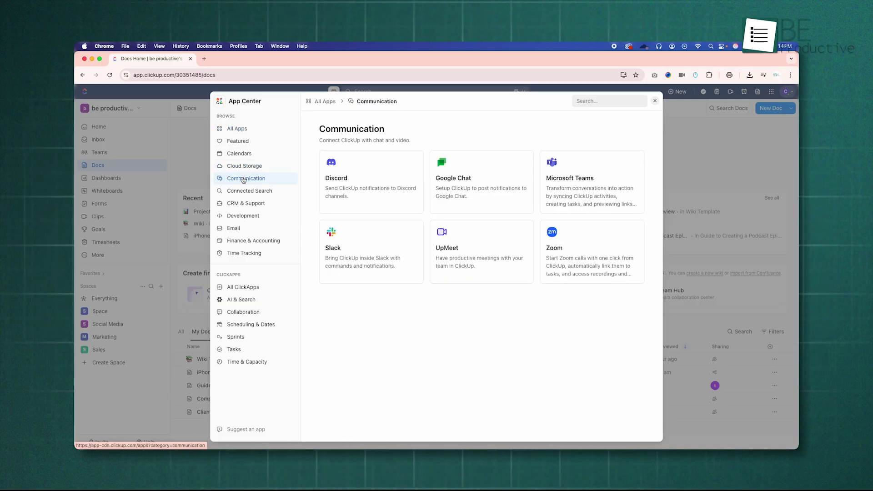
{"action": "left_click", "coordinate": [238, 141]}
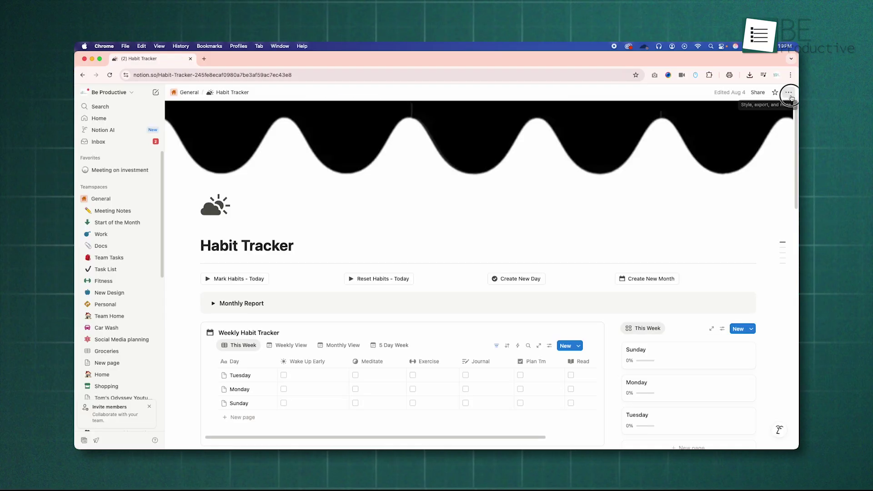
Step: From the Habit Tracker page's options menu, open Settings > Connections via Manage connections
{"action": "left_click", "coordinate": [788, 93]}
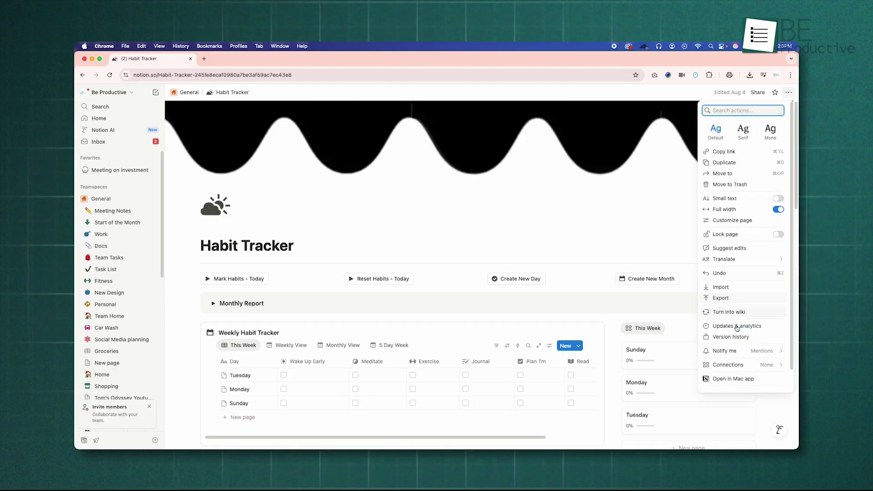
{"action": "mouse_move", "coordinate": [737, 365]}
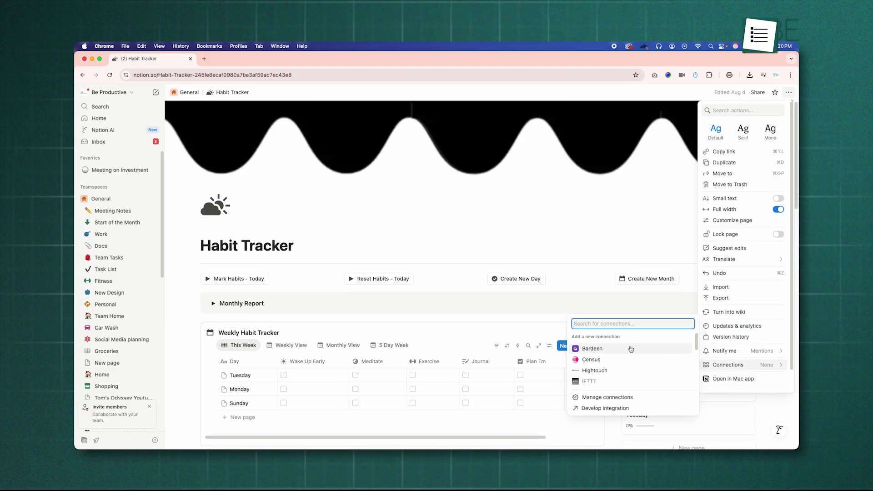
{"action": "scroll", "coordinate": [631, 349], "scroll_direction": "down", "scroll_amount": 1}
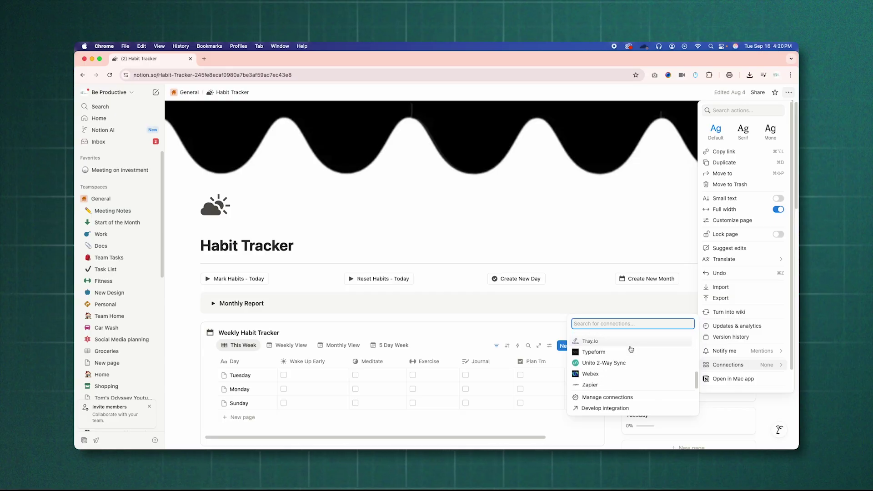
{"action": "scroll", "coordinate": [629, 363], "scroll_direction": "up", "scroll_amount": 5}
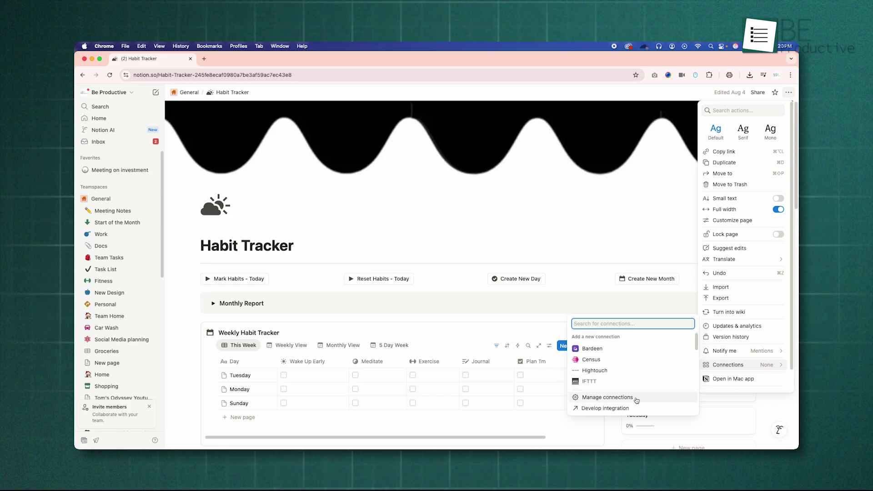
{"action": "left_click", "coordinate": [608, 397]}
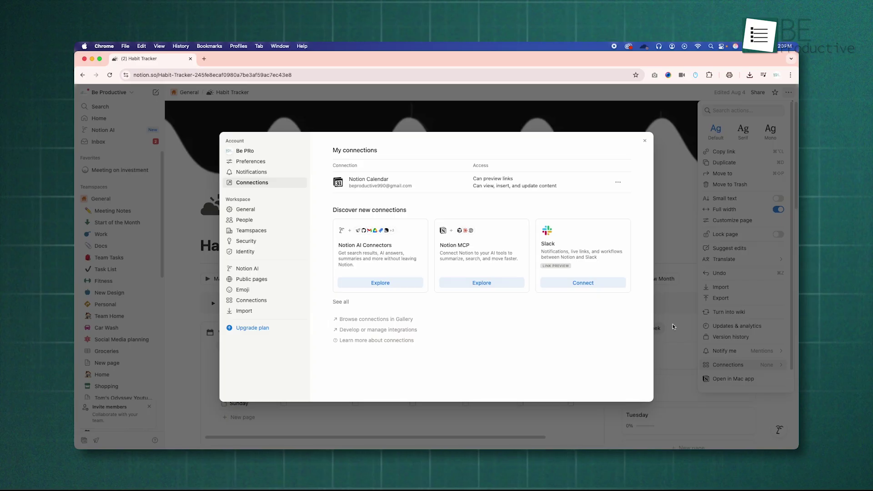
Step: Review the Notion AI Connectors settings, then return to Connections and open Notion MCP details
{"action": "left_click", "coordinate": [388, 283]}
{"action": "scroll", "coordinate": [544, 294], "scroll_direction": "down", "scroll_amount": 3}
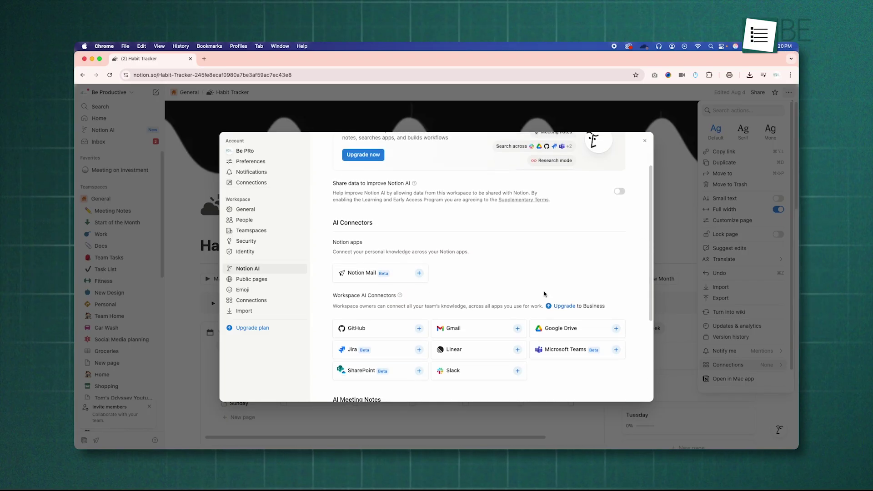
{"action": "scroll", "coordinate": [544, 294], "scroll_direction": "down", "scroll_amount": 2}
{"action": "scroll", "coordinate": [544, 294], "scroll_direction": "up", "scroll_amount": 2}
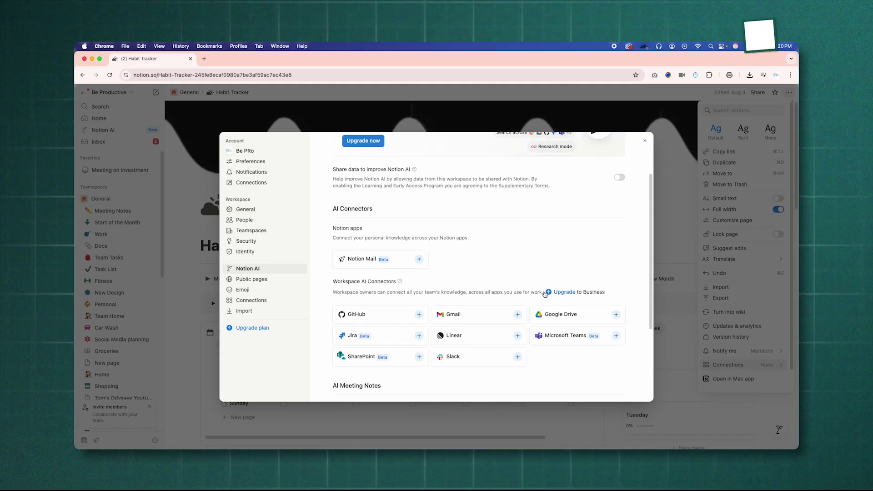
{"action": "scroll", "coordinate": [544, 294], "scroll_direction": "up", "scroll_amount": 3}
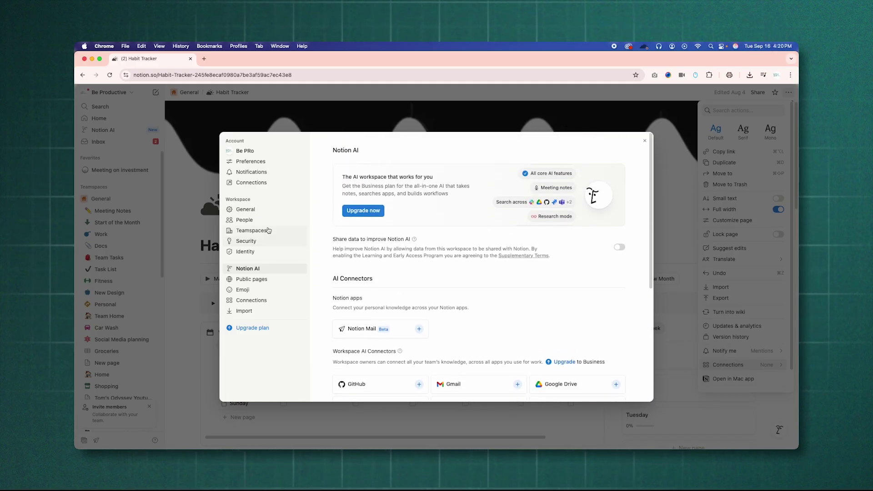
{"action": "left_click", "coordinate": [251, 182]}
{"action": "left_click", "coordinate": [489, 283]}
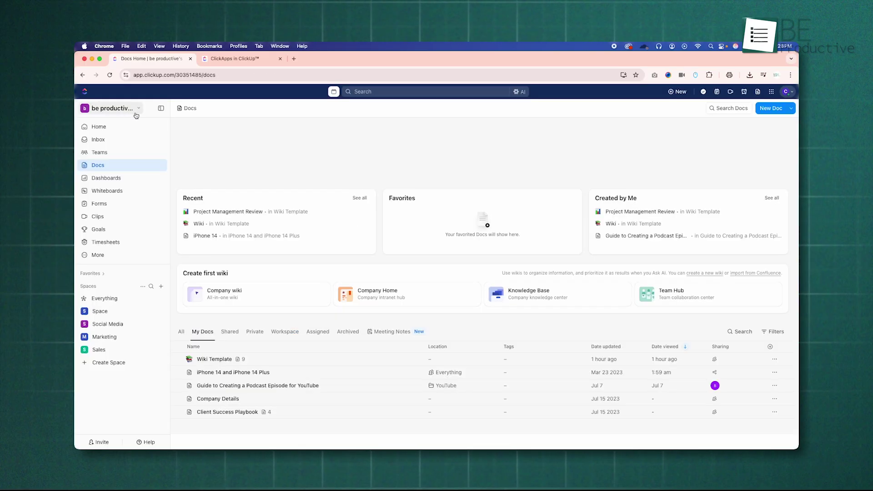
Step: Open the App Center from the workspace menu and scroll through All ClickApps
{"action": "left_click", "coordinate": [136, 113]}
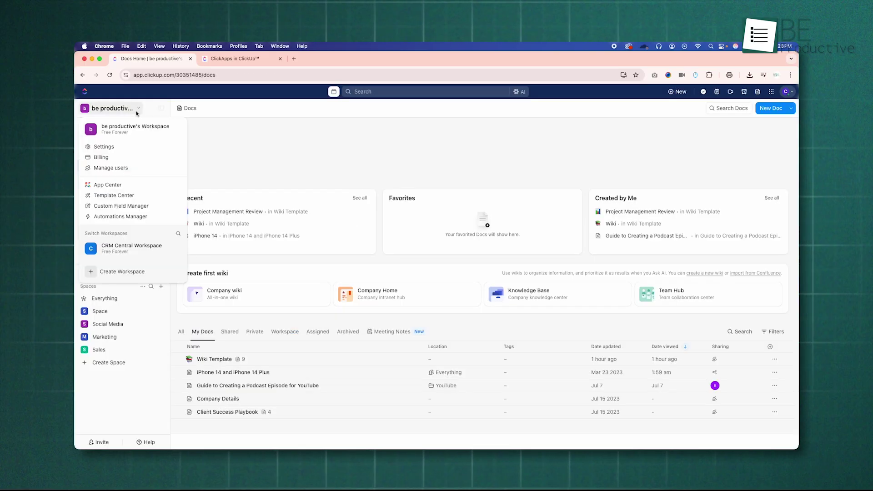
{"action": "left_click", "coordinate": [126, 184]}
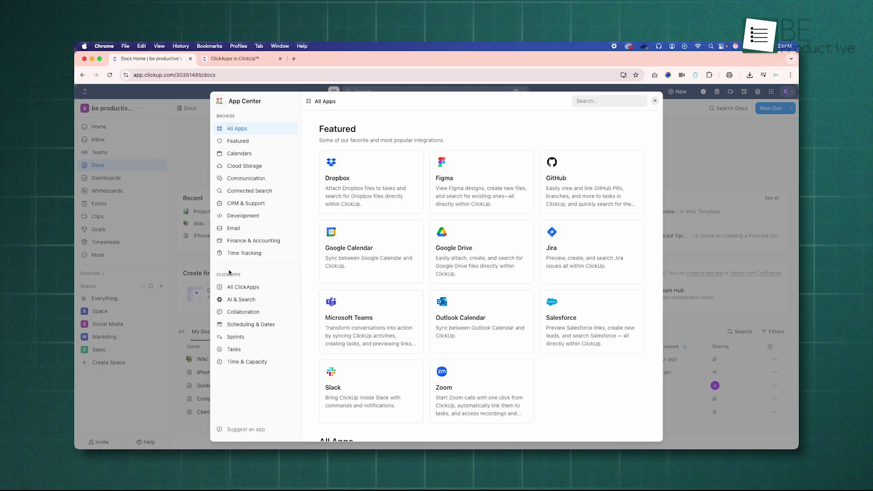
{"action": "left_click", "coordinate": [279, 293]}
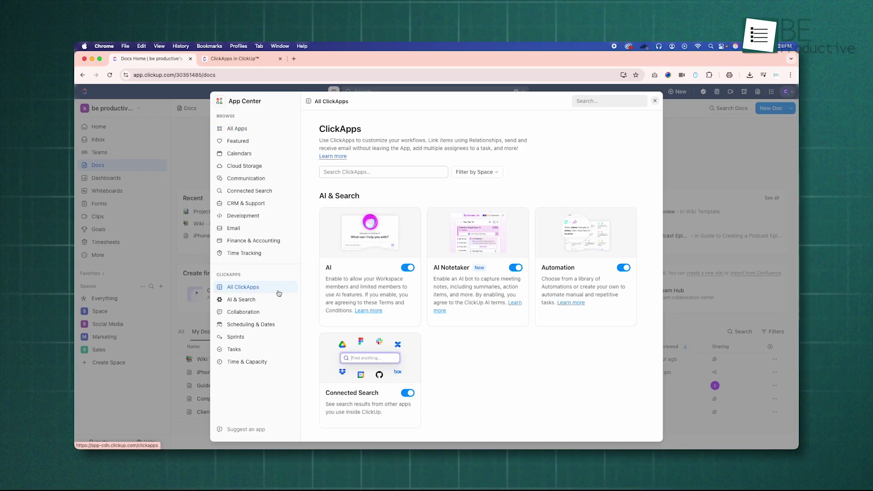
{"action": "scroll", "coordinate": [442, 354], "scroll_direction": "down", "scroll_amount": 4}
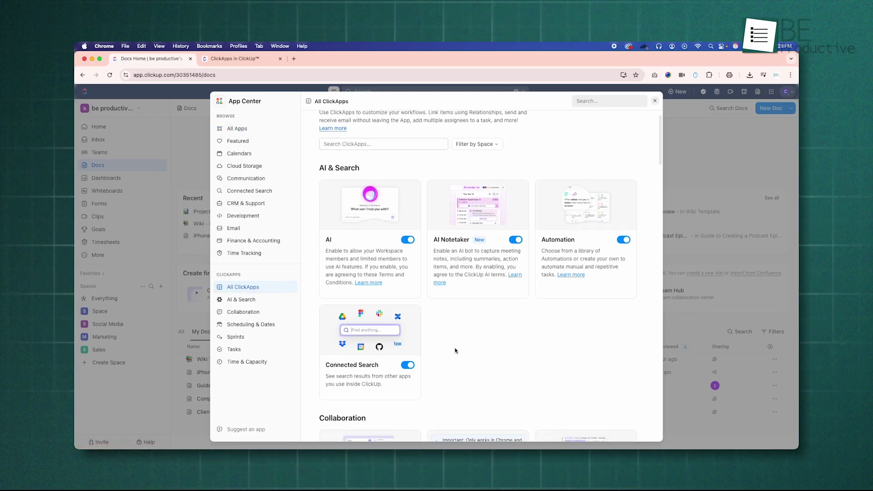
{"action": "scroll", "coordinate": [491, 346], "scroll_direction": "down", "scroll_amount": 10}
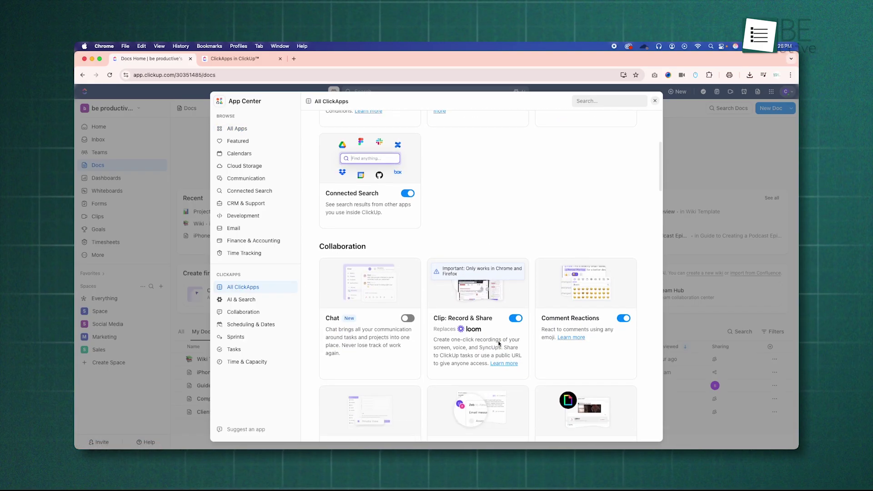
{"action": "scroll", "coordinate": [498, 343], "scroll_direction": "down", "scroll_amount": 12}
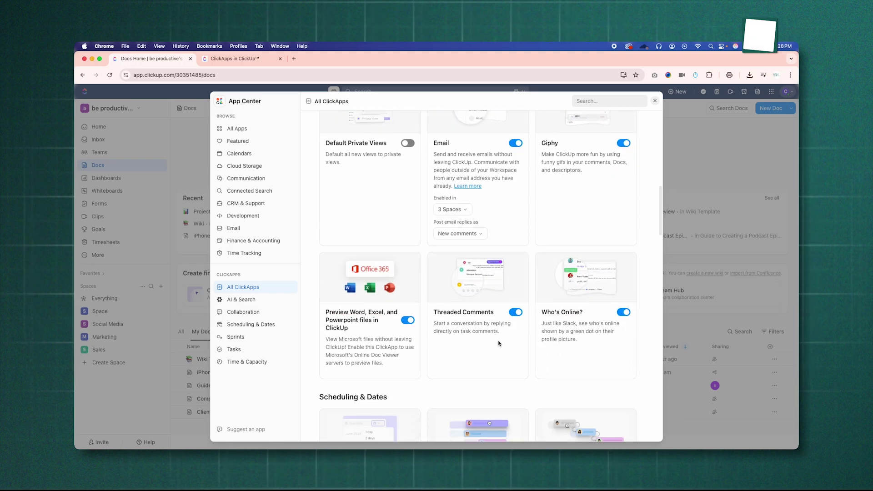
Step: View the AI & Search, Scheduling & Dates, Time & Capacity, Tasks and Sprints ClickApps, then all
{"action": "left_click", "coordinate": [242, 299]}
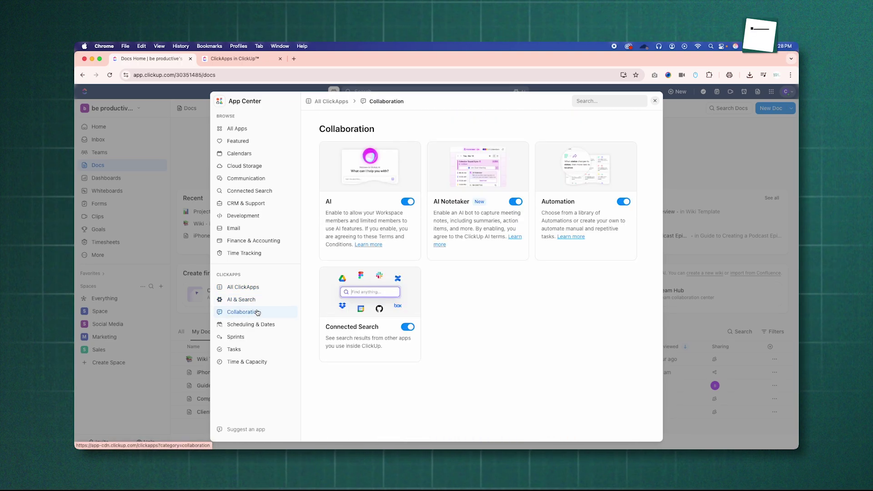
{"action": "left_click", "coordinate": [254, 324]}
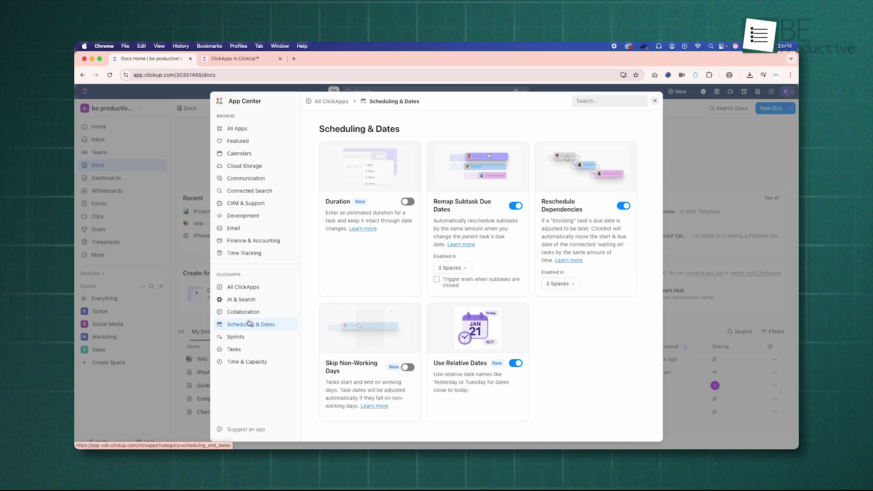
{"action": "left_click", "coordinate": [250, 361]}
{"action": "left_click", "coordinate": [247, 349]}
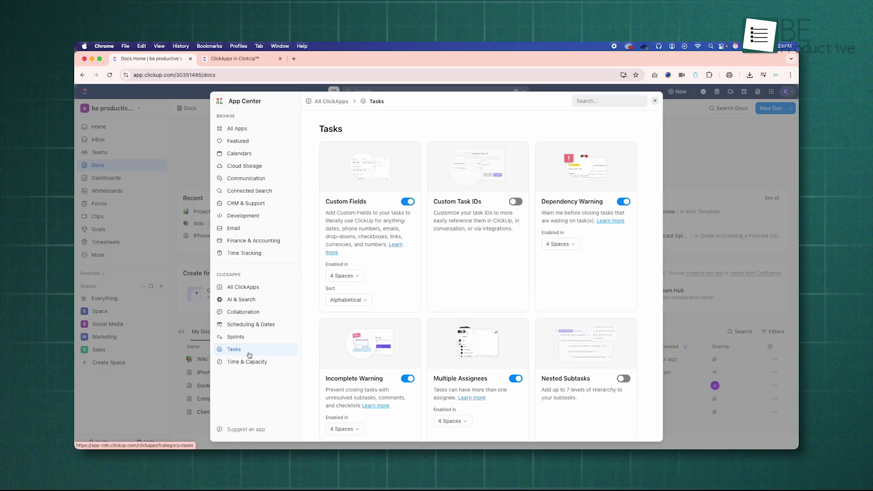
{"action": "left_click", "coordinate": [245, 338]}
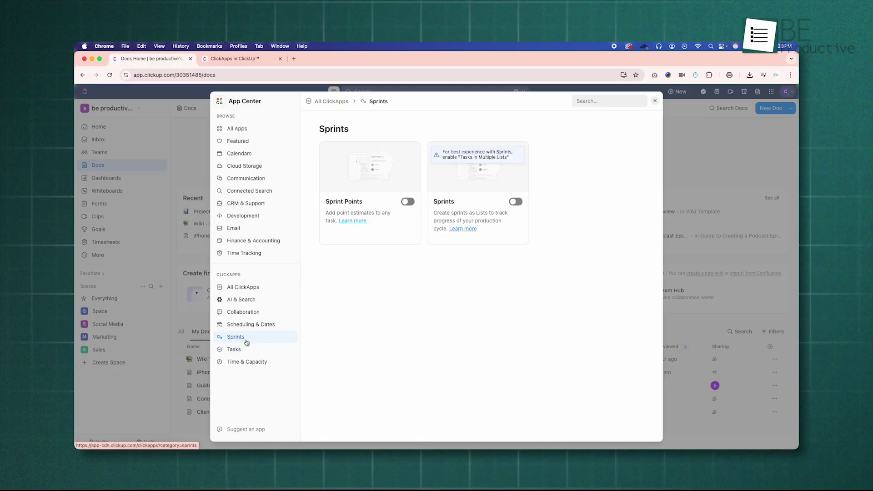
{"action": "left_click", "coordinate": [243, 287]}
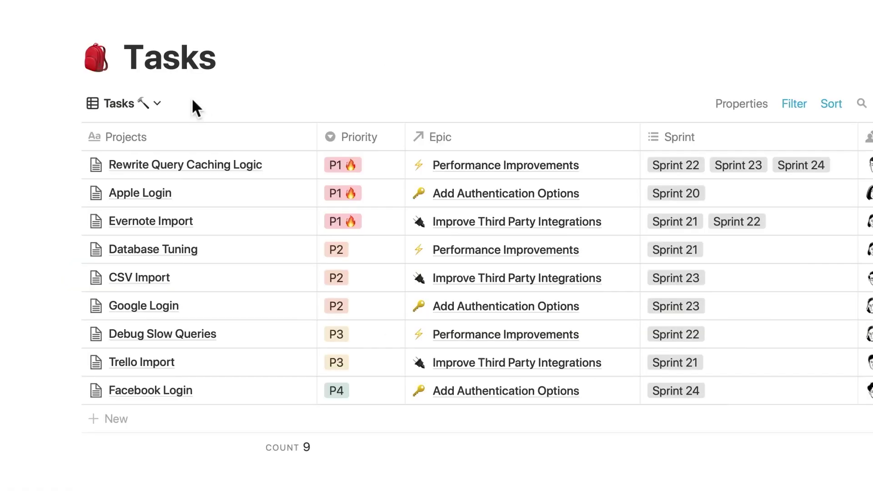
Step: Show the Tasks database as a calendar, then as a board grouped by status
{"action": "left_click", "coordinate": [159, 103]}
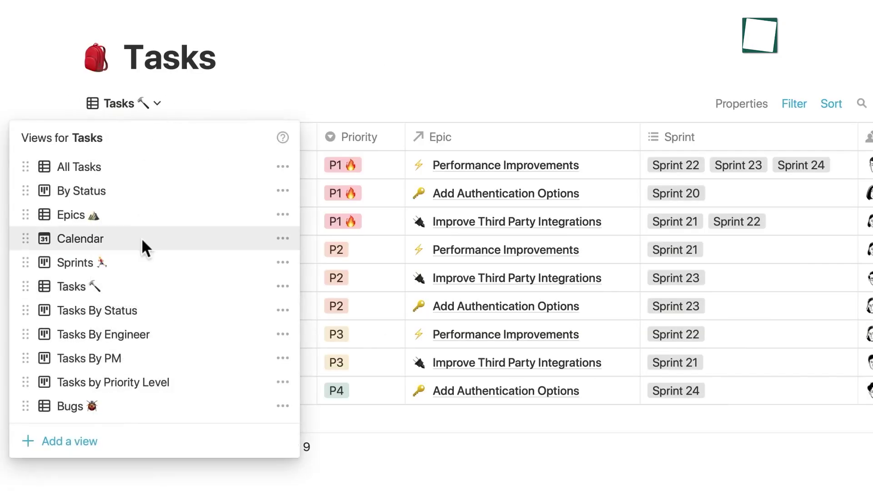
{"action": "left_click", "coordinate": [141, 238]}
{"action": "left_click", "coordinate": [157, 104]}
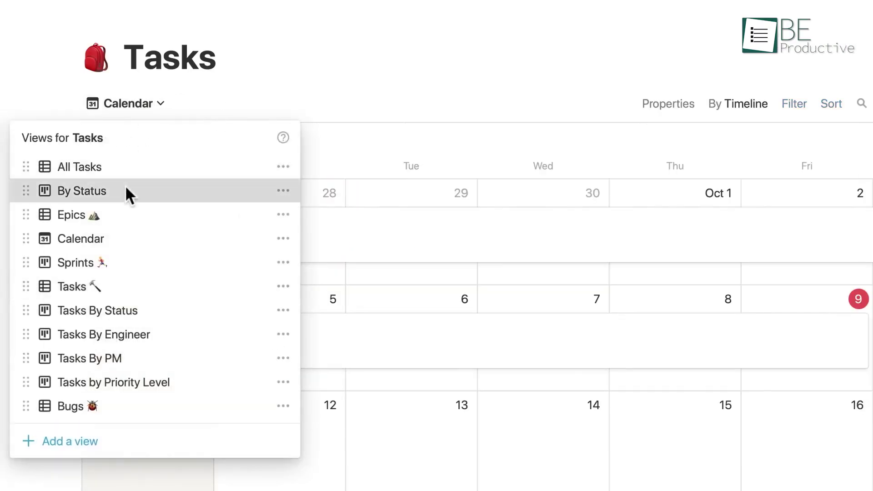
{"action": "left_click", "coordinate": [128, 190]}
Step: Move Apple Login to Complete and start a new private page titled 'Researc'
{"action": "left_click_drag", "start_coordinate": [456, 320], "coordinate": [595, 179]}
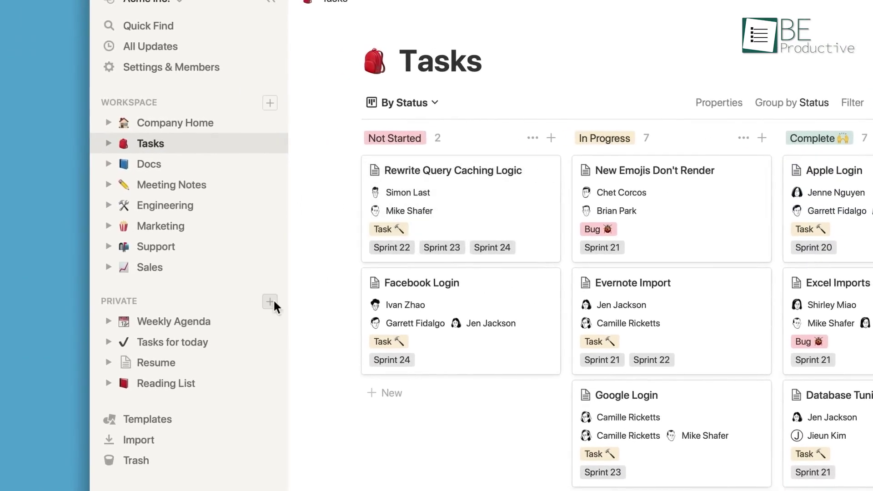
{"action": "left_click", "coordinate": [269, 301]}
{"action": "type", "text": "Researc"}
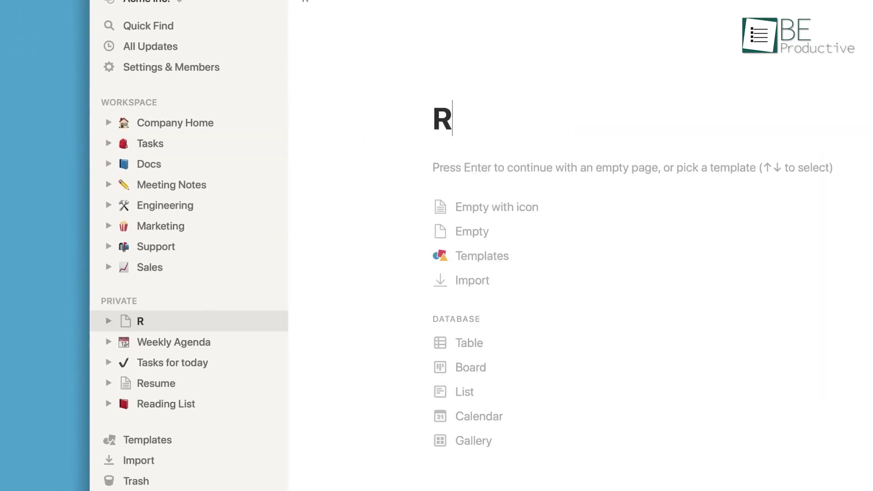